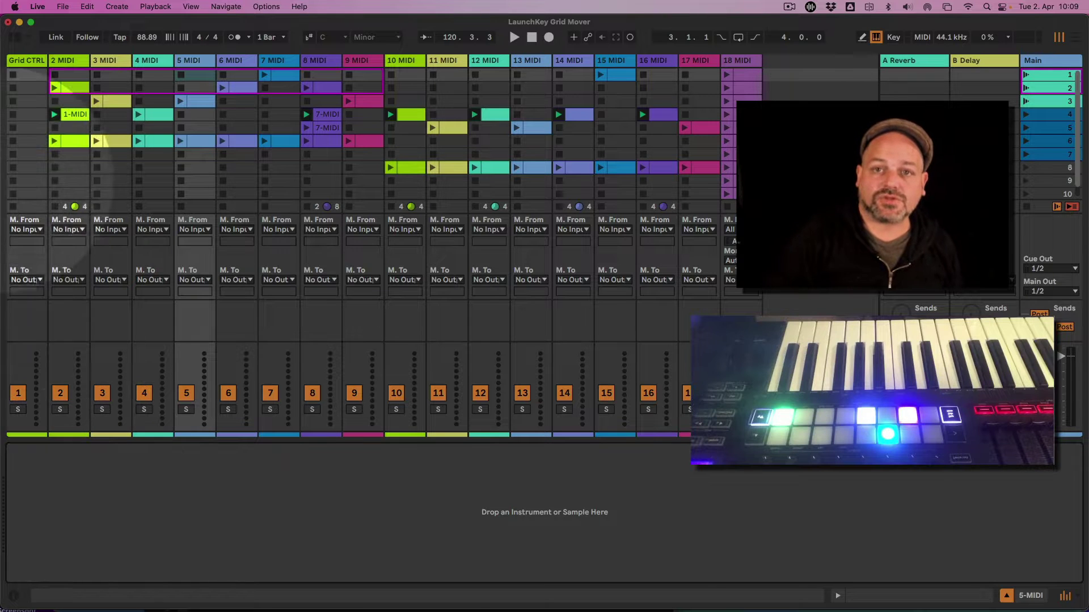
Step: On the Grid CTRL track, move Grid Mover's SCENES to 4 and back to 3, with Tracks at 2
left_click(26, 59)
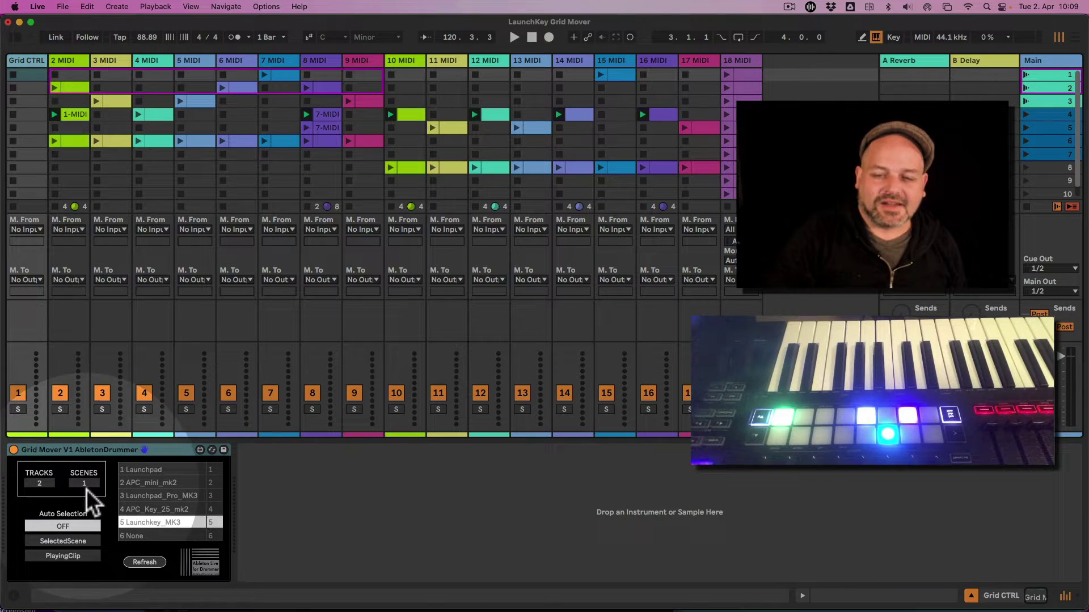
scroll(85, 484, "up", 3)
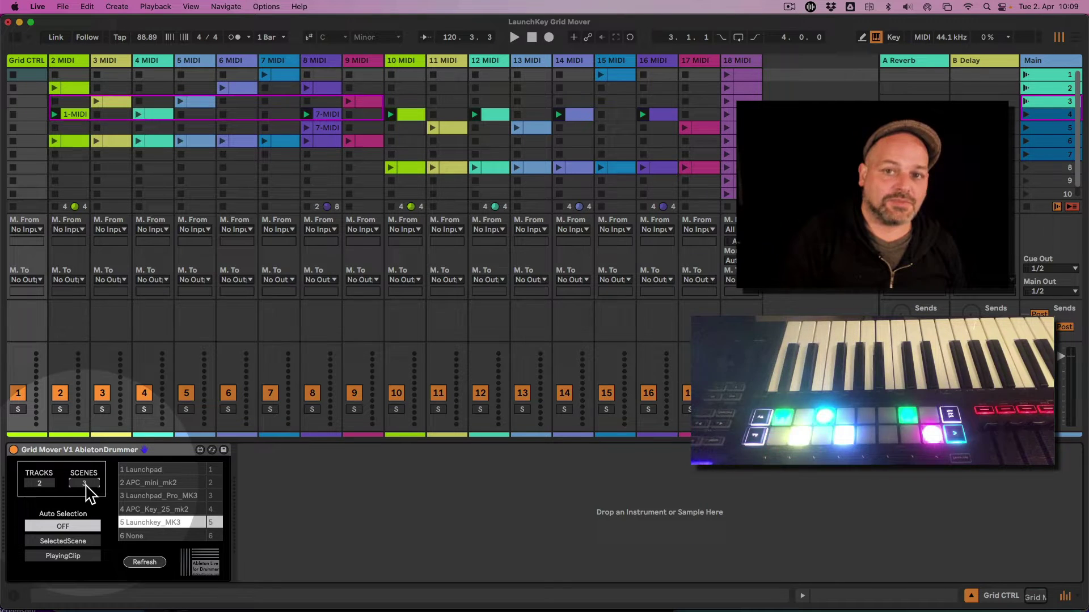
scroll(85, 486, "down", 1)
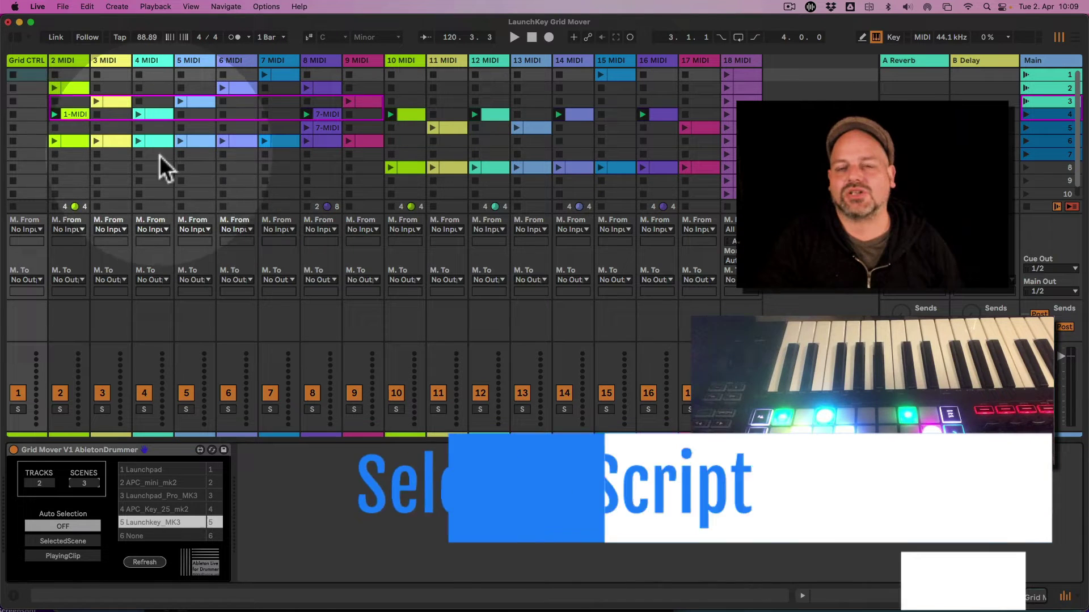
left_click(32, 58)
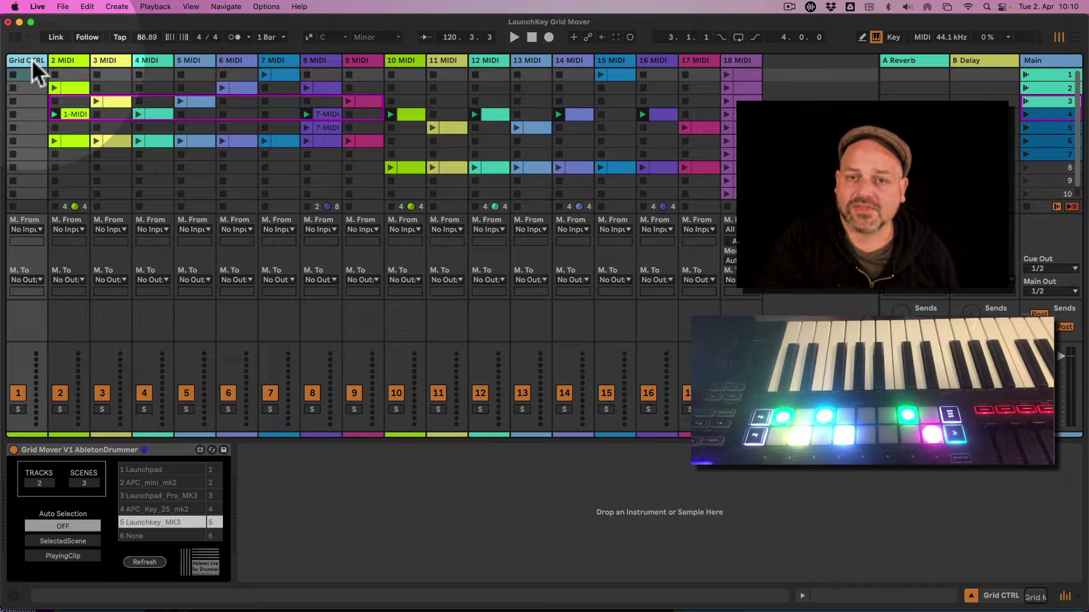
left_click(177, 452)
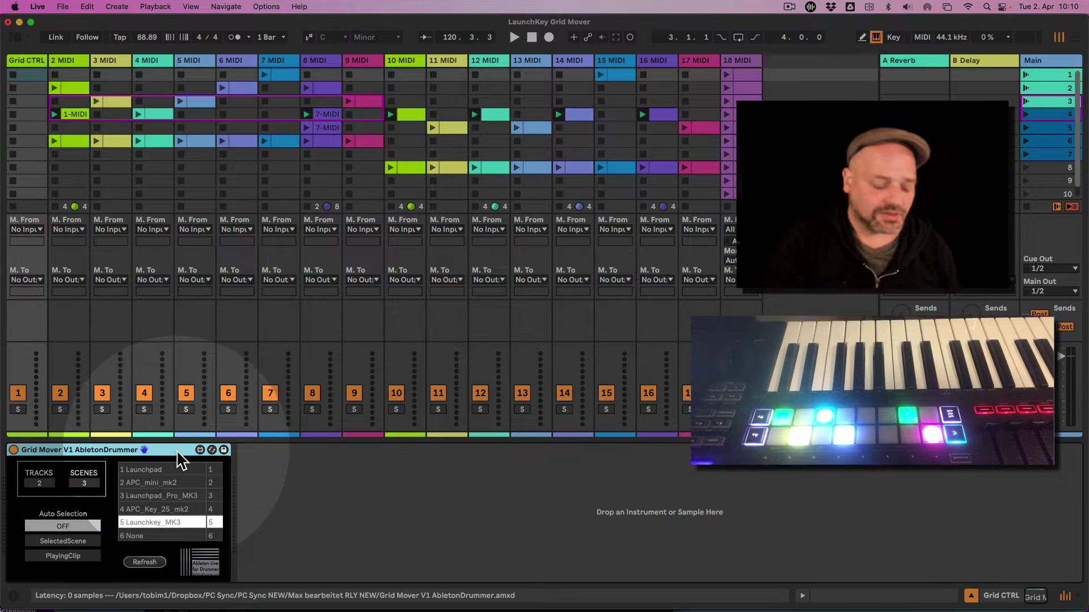
key("super+comma")
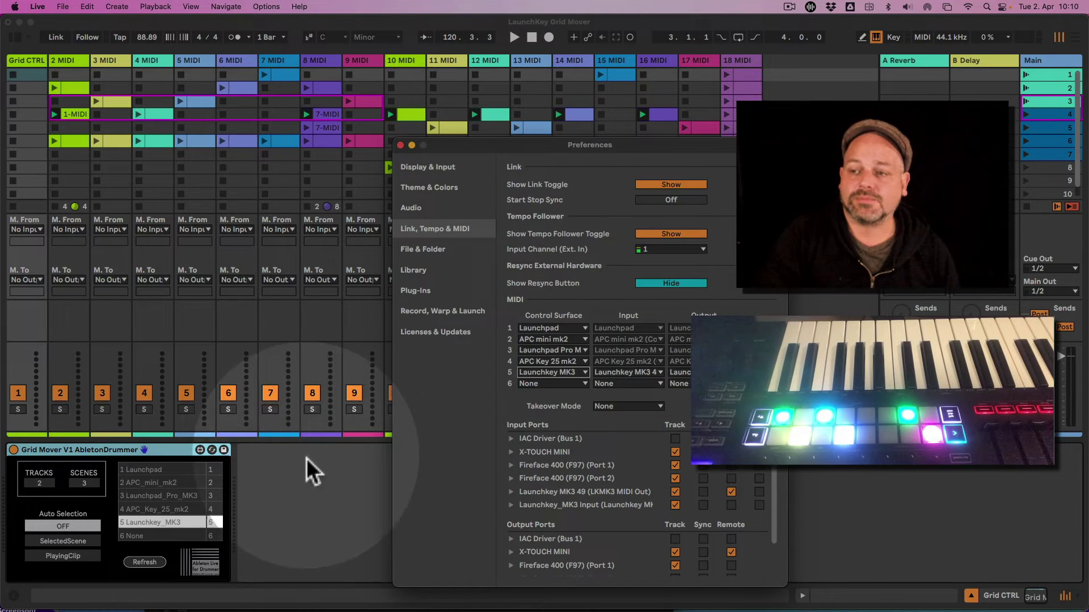
left_click_drag(525, 147, 368, 59)
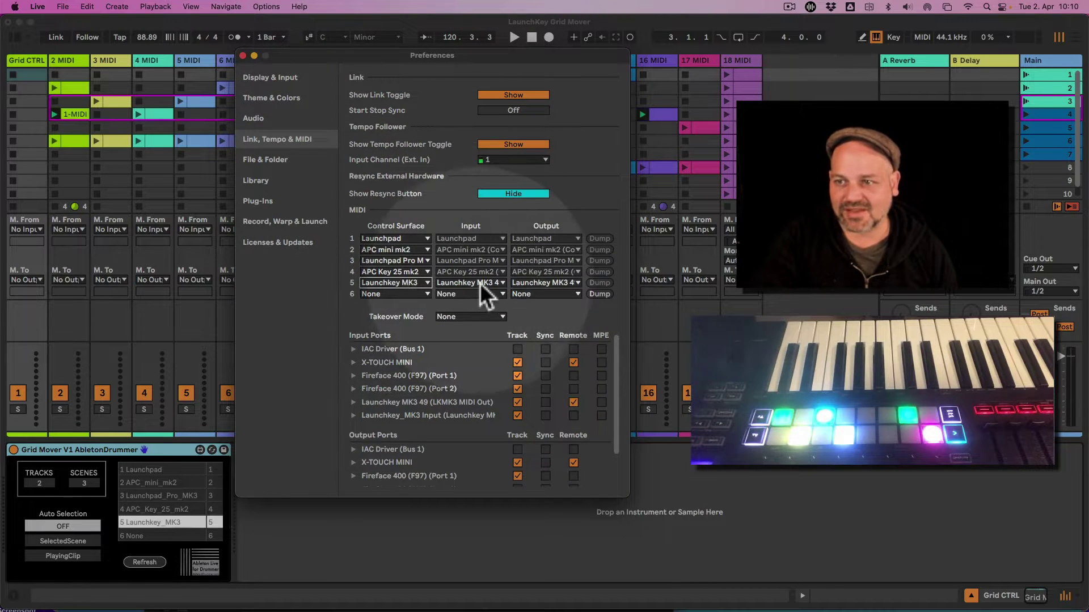
left_click(542, 283)
left_click(408, 285)
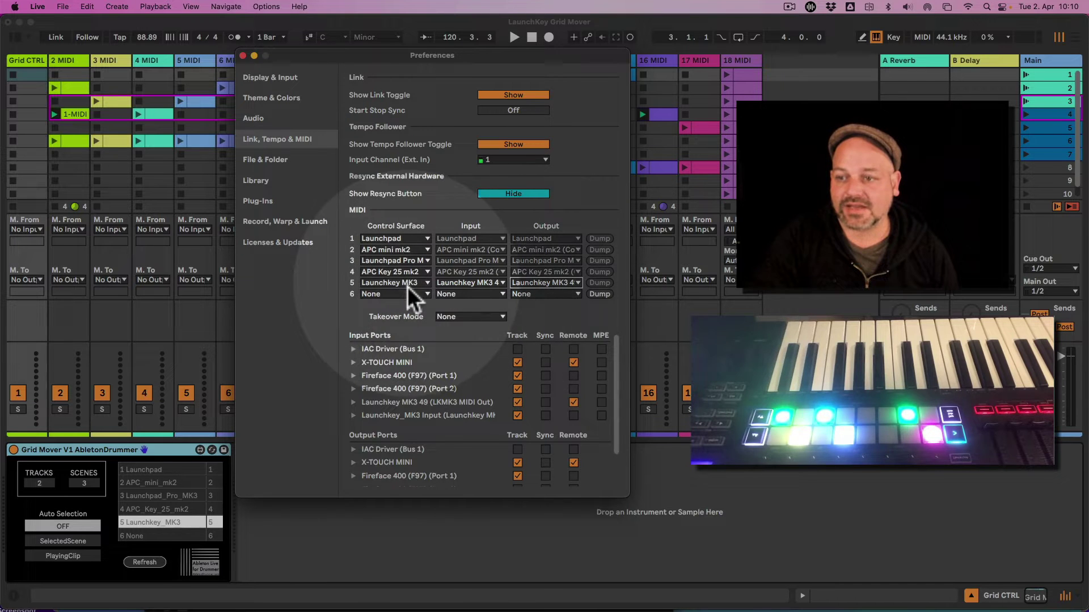
left_click(407, 284)
left_click(411, 284)
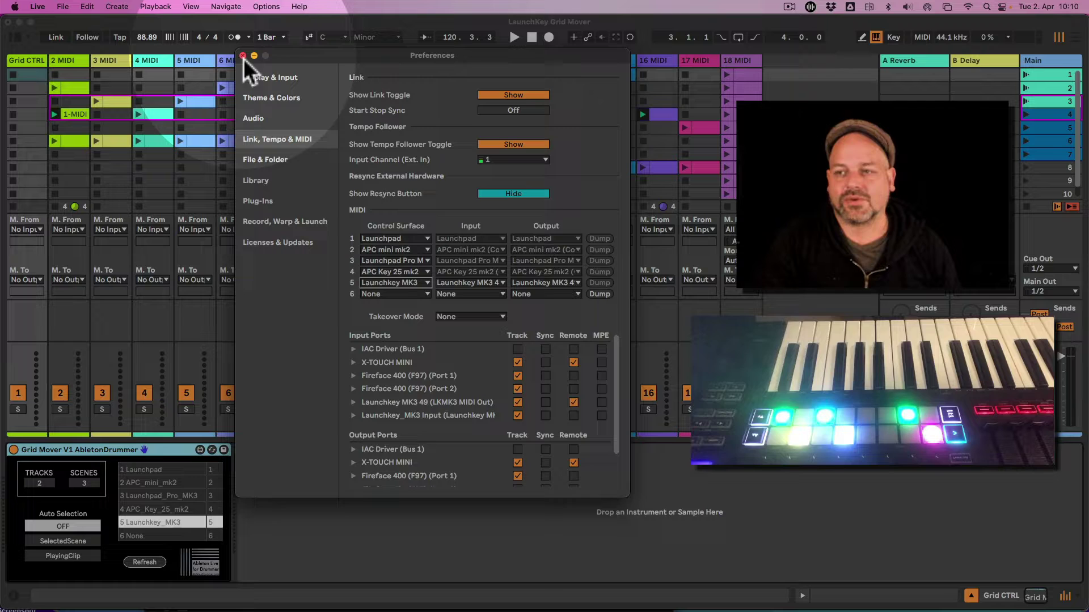
left_click(244, 56)
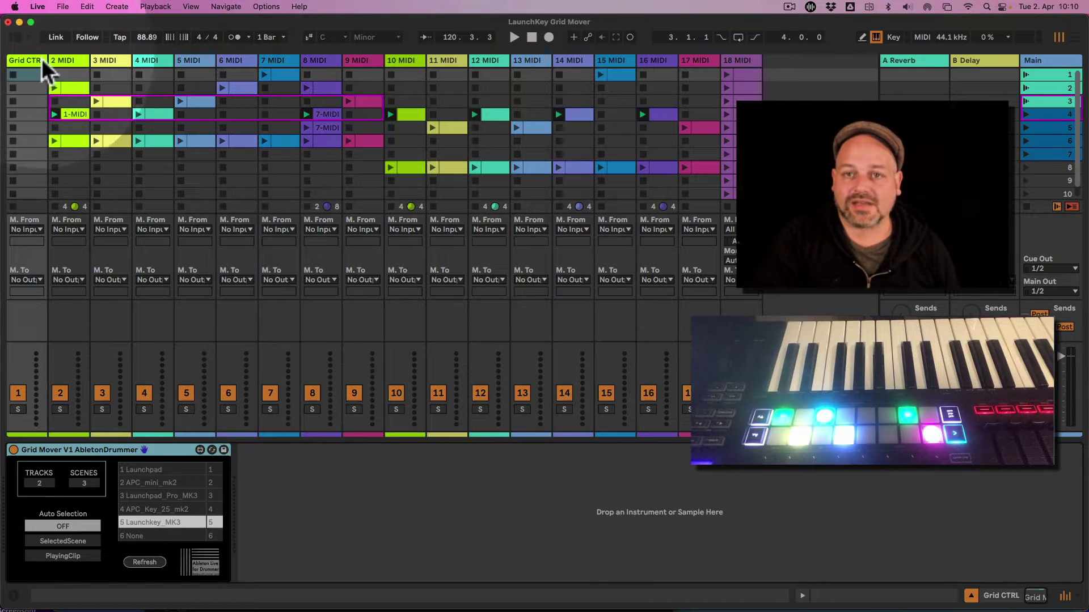
left_click(99, 458)
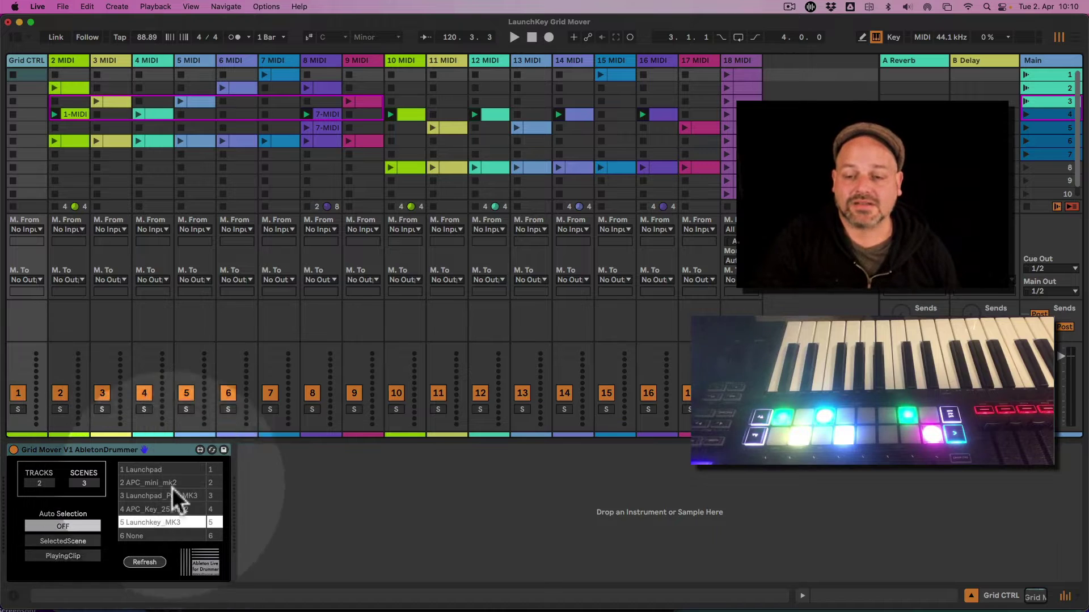
left_click(135, 520)
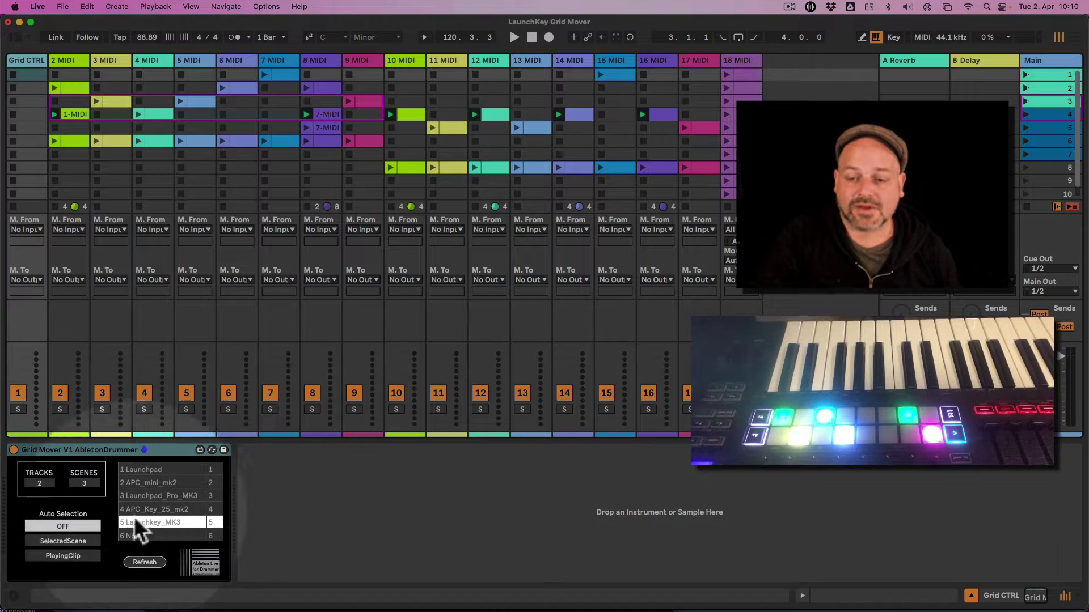
left_click(183, 523)
left_click(181, 524)
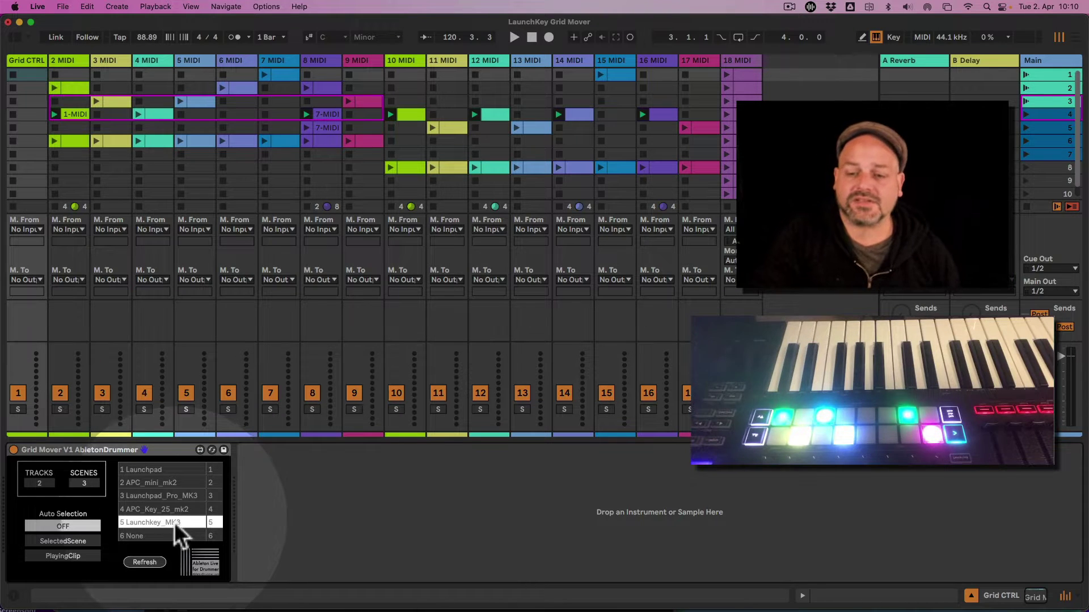
left_click(171, 512)
left_click(173, 524)
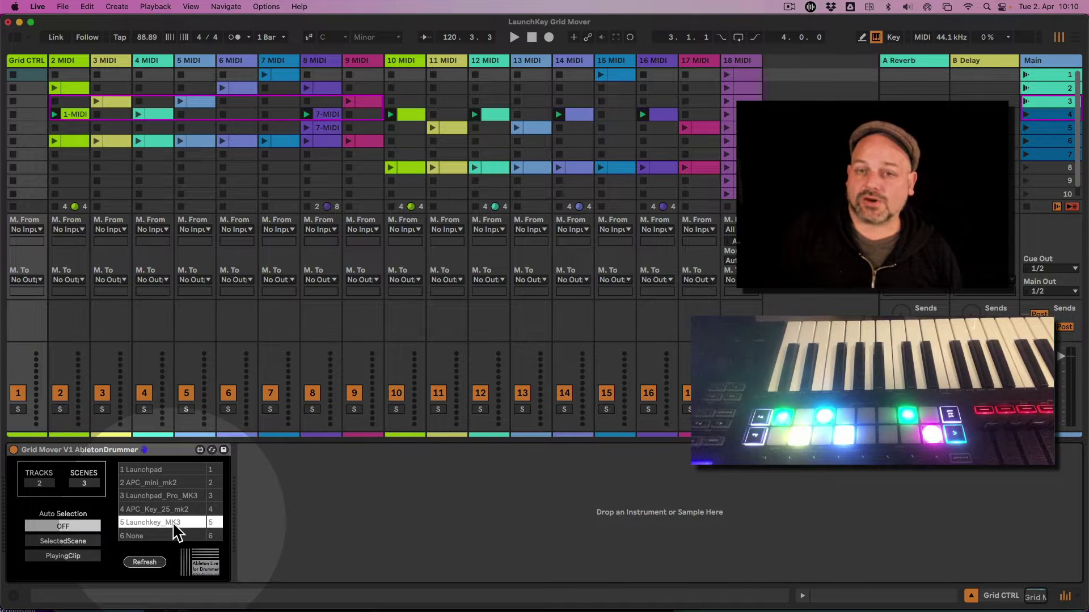
left_click(11, 498)
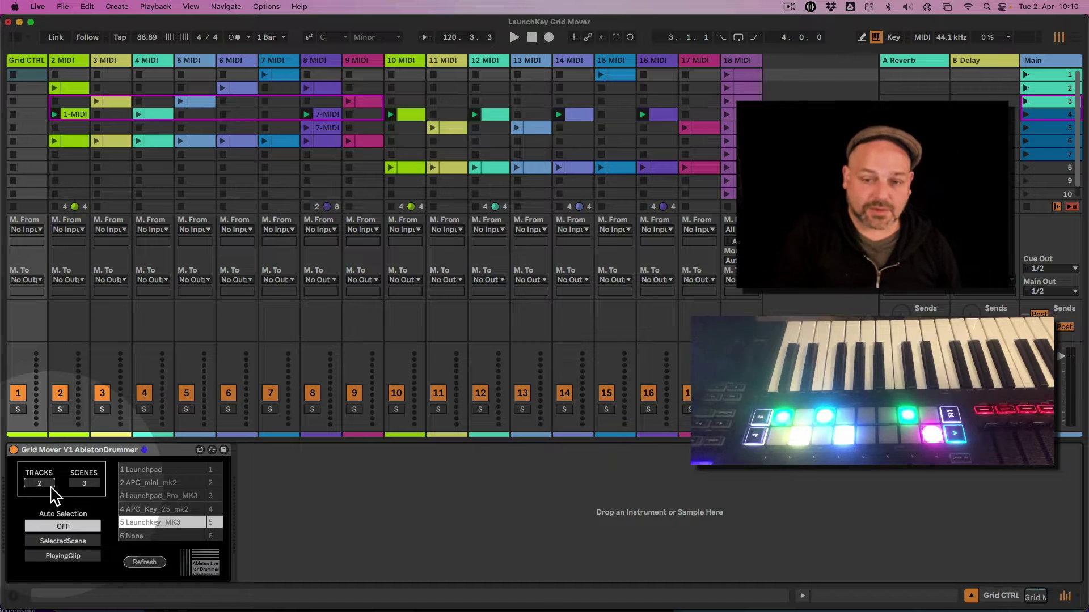
Step: Move Grid Mover's TRACKS up to 5 and back to 2, then lower SCENES from 3 to 1
scroll(51, 486, "up", 2)
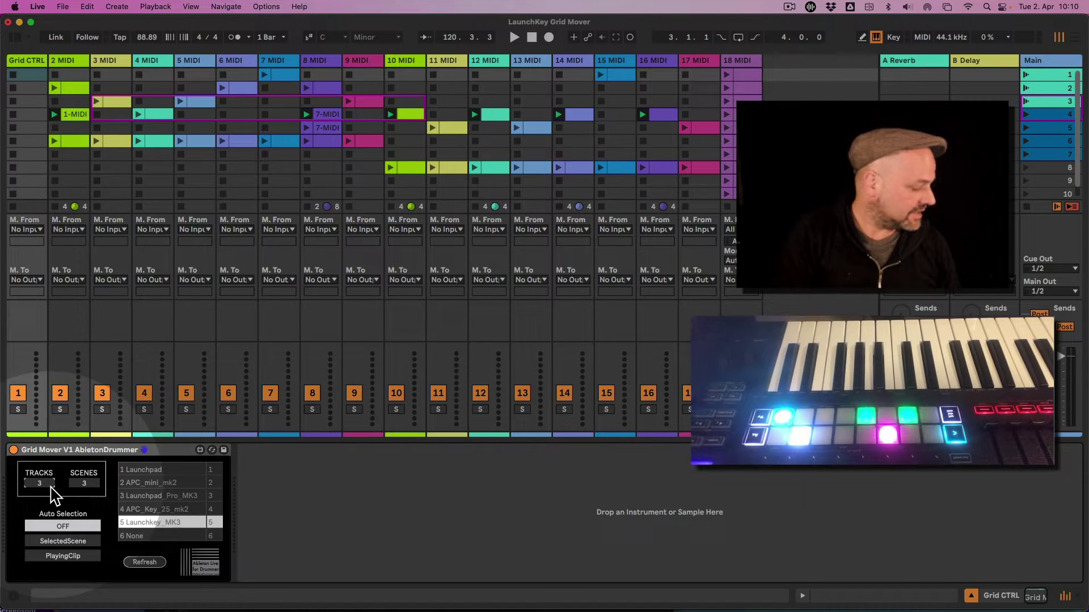
scroll(51, 486, "up", 1)
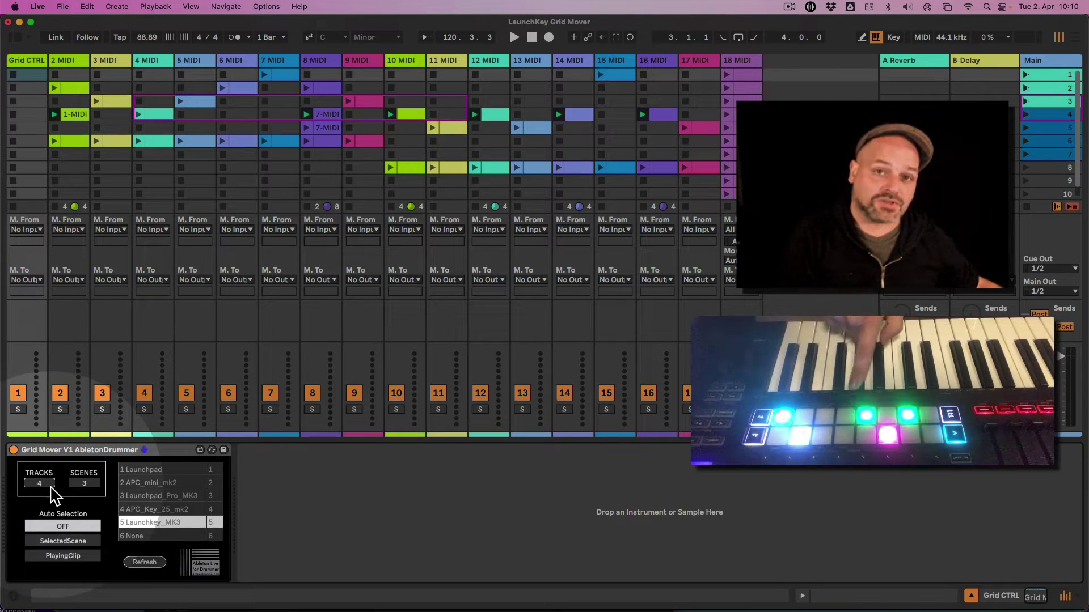
scroll(52, 486, "up", 1)
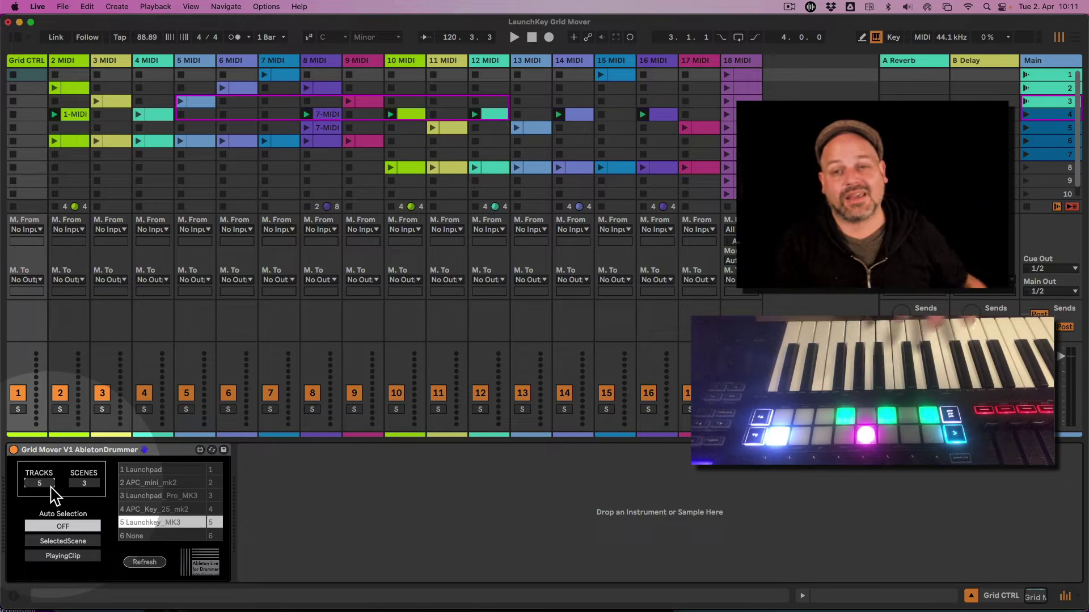
scroll(51, 487, "down", 1)
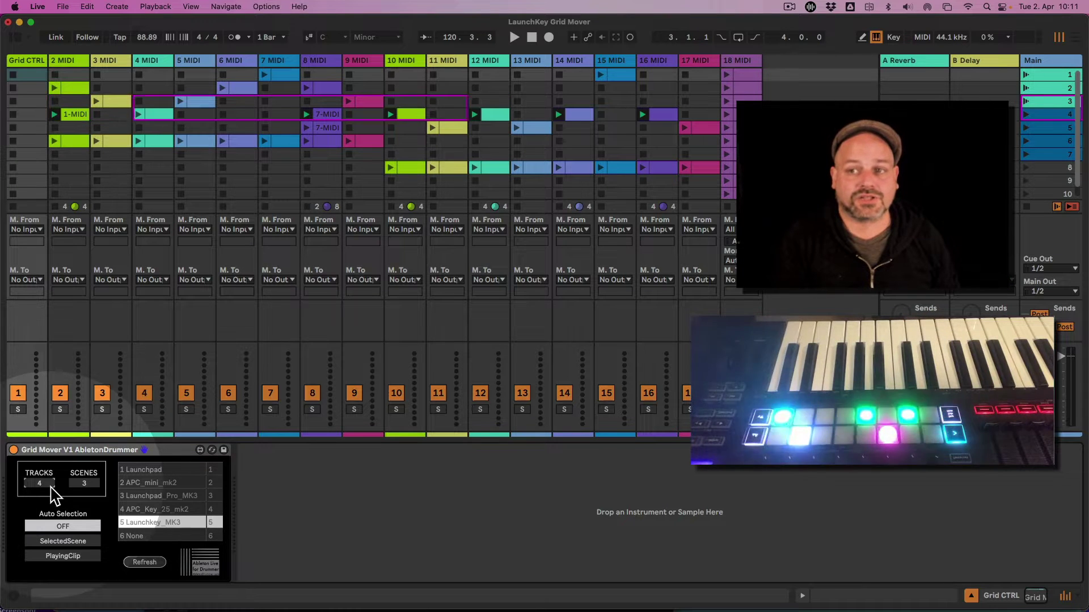
scroll(52, 486, "down", 2)
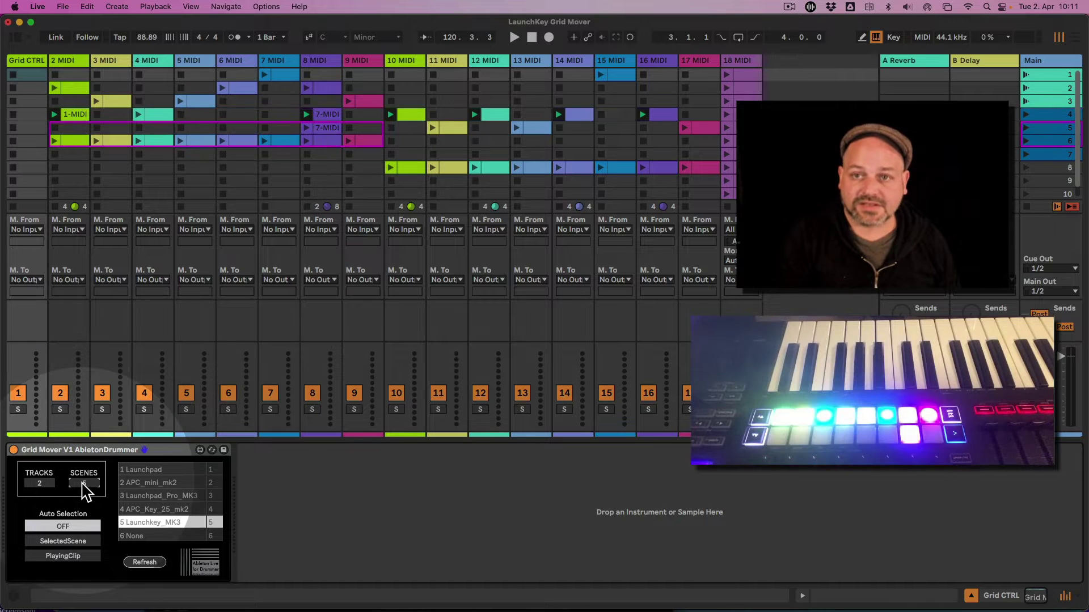
scroll(84, 485, "down", 1)
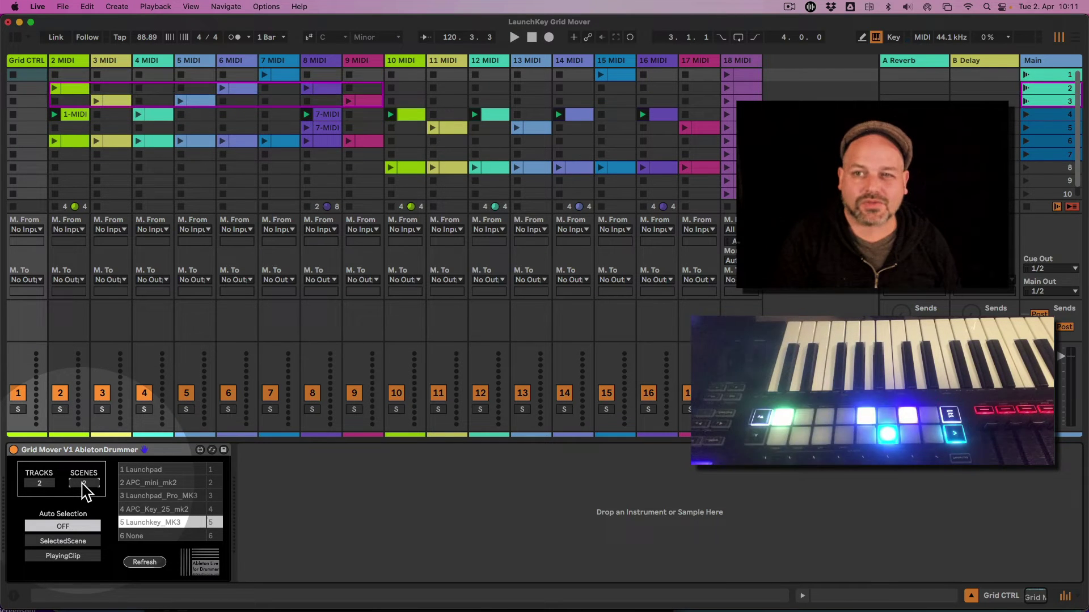
scroll(83, 485, "down", 1)
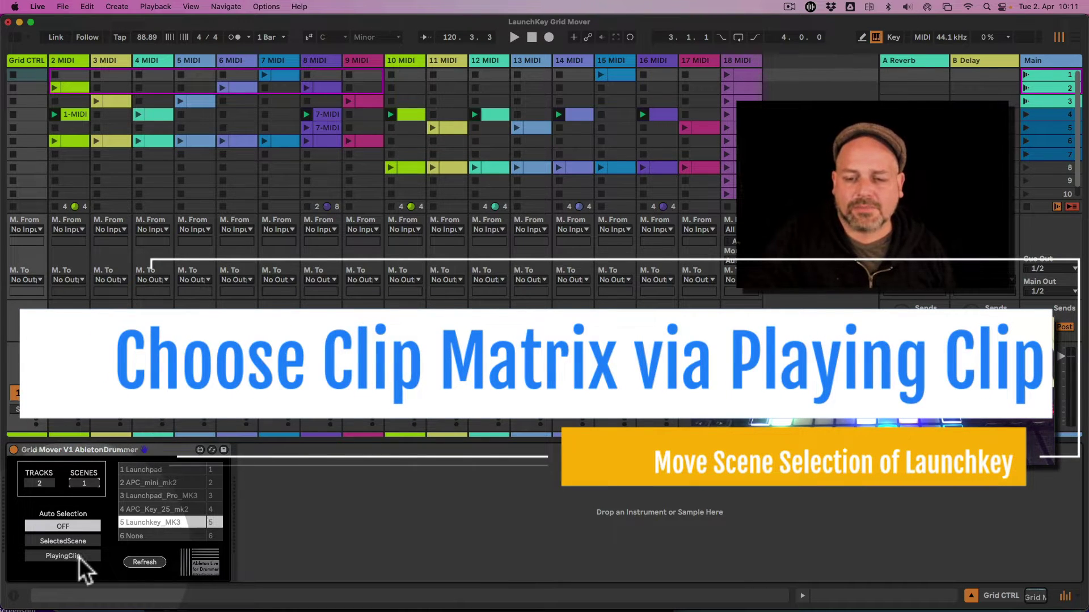
Step: Set Auto Selection to PlayingClip and launch a new empty test clip in Grid CTRL scene 4
left_click(78, 556)
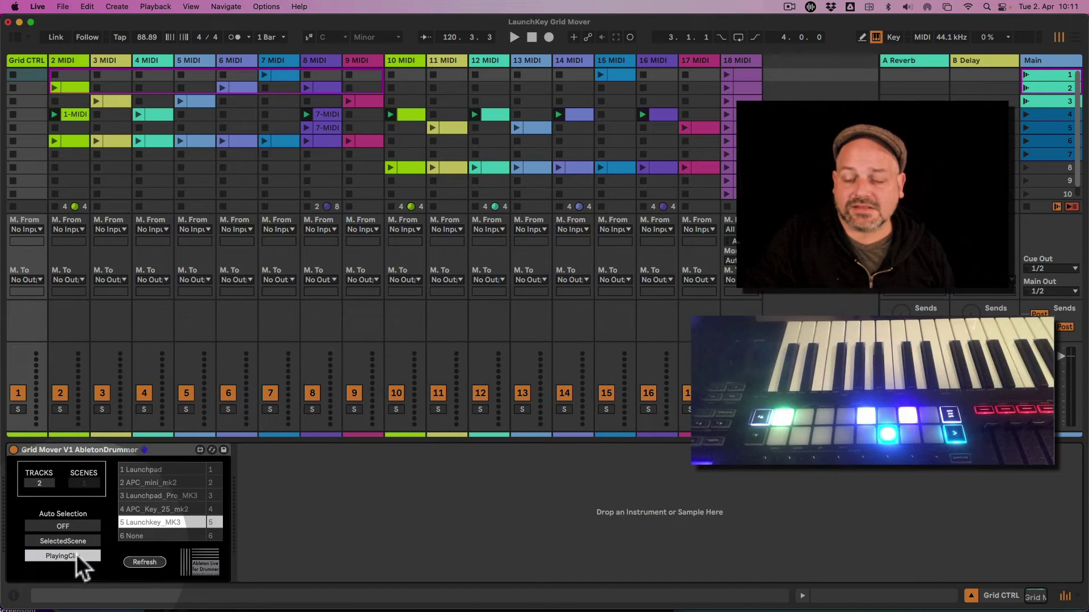
double_click(34, 114)
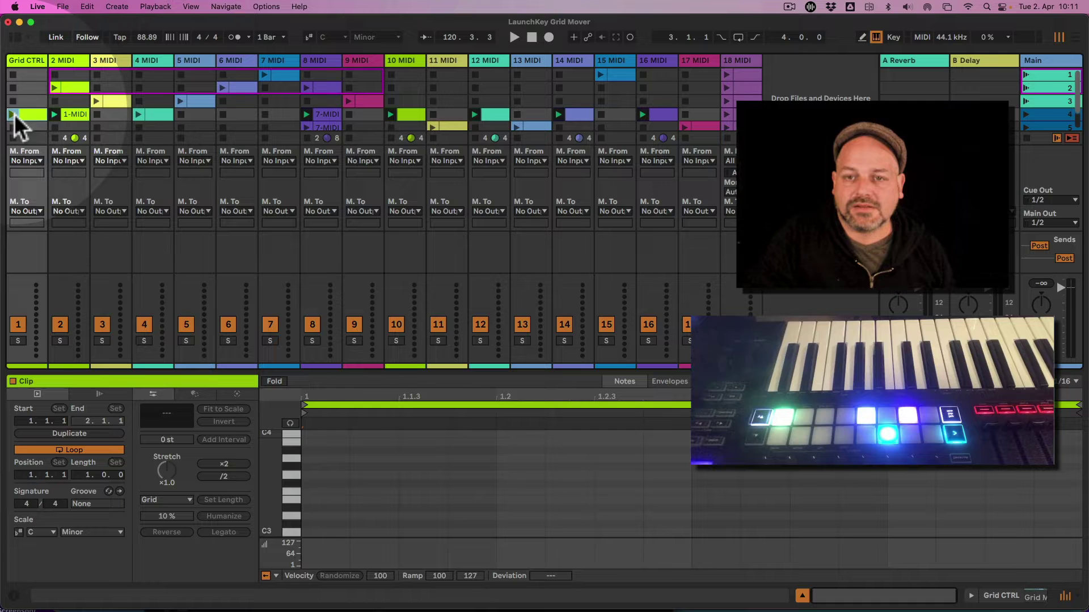
left_click(23, 68)
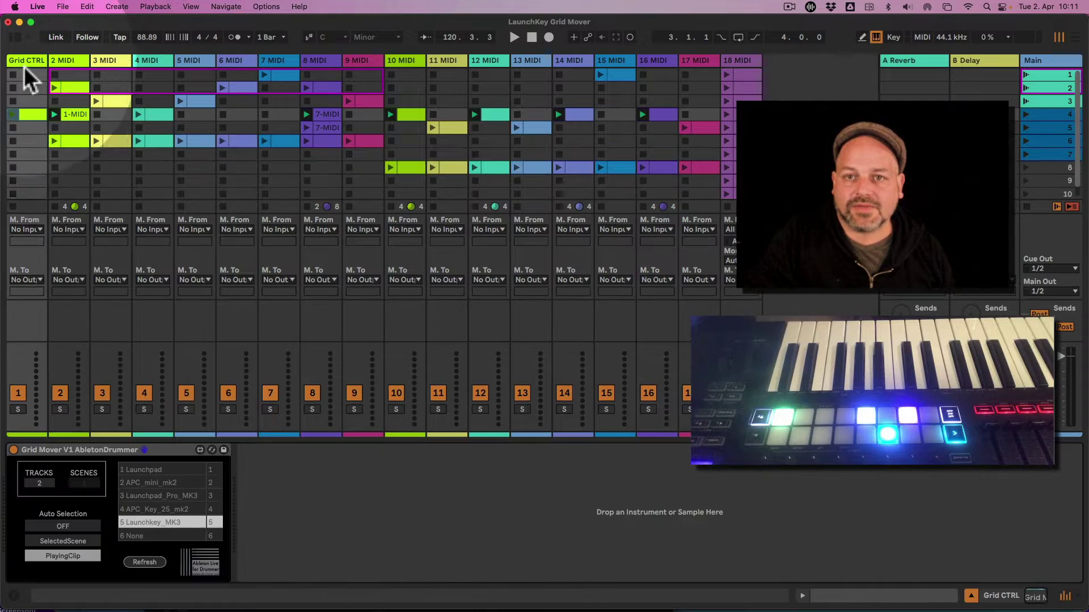
left_click(13, 115)
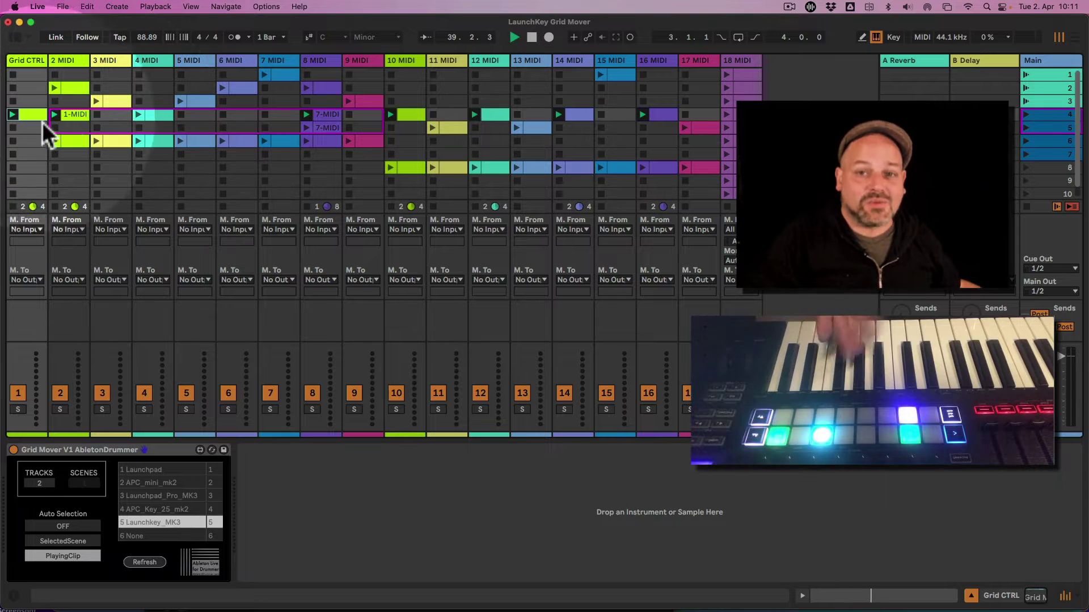
Step: Add a second Grid CTRL test clip, stop playback, and delete both test clips
double_click(31, 144)
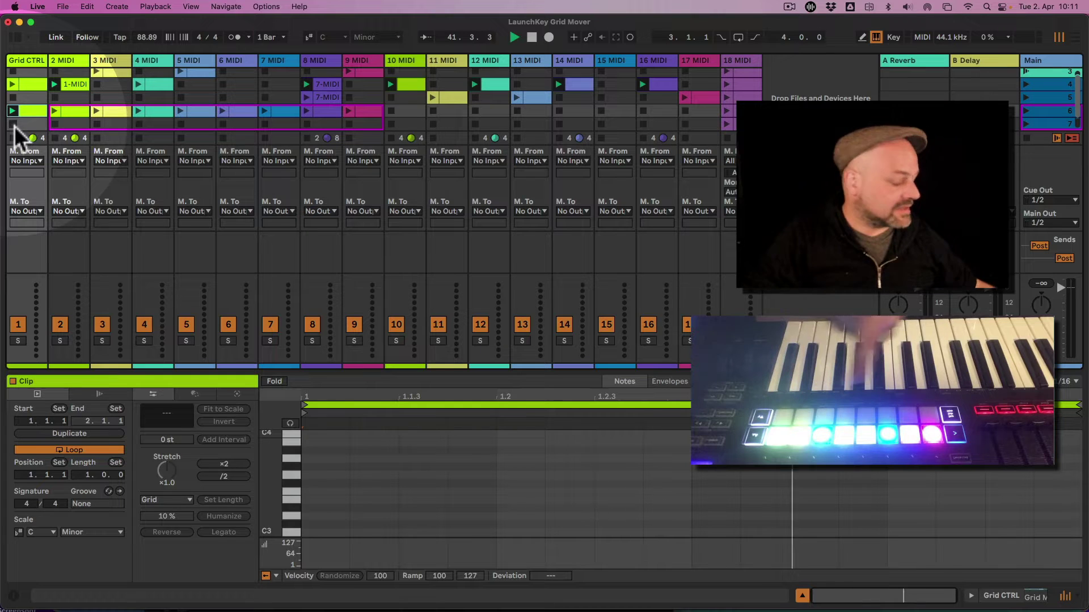
key("space")
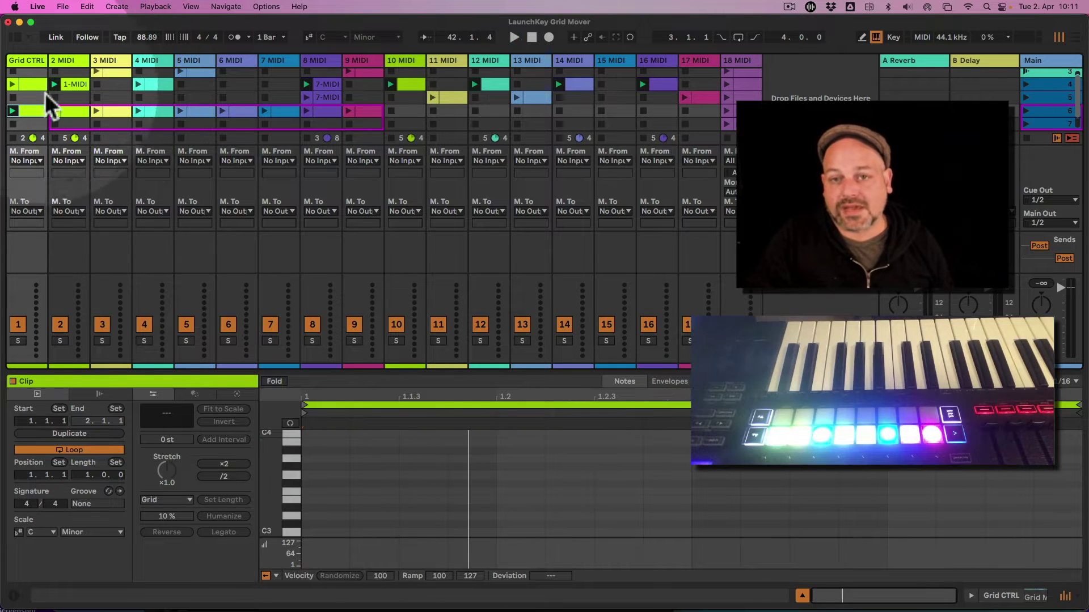
left_click(36, 116, "shift")
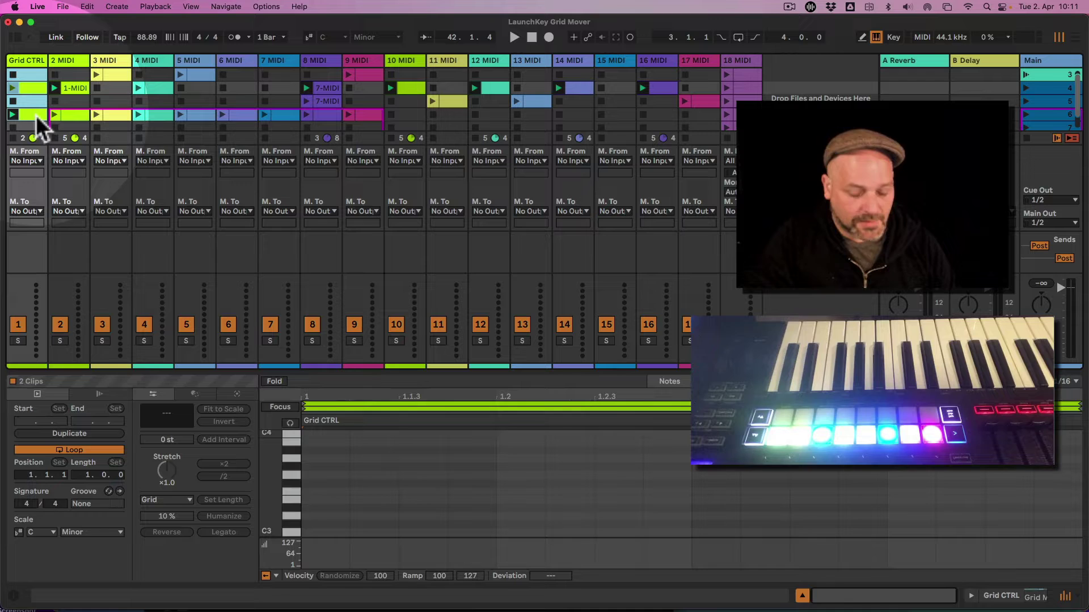
key("Delete")
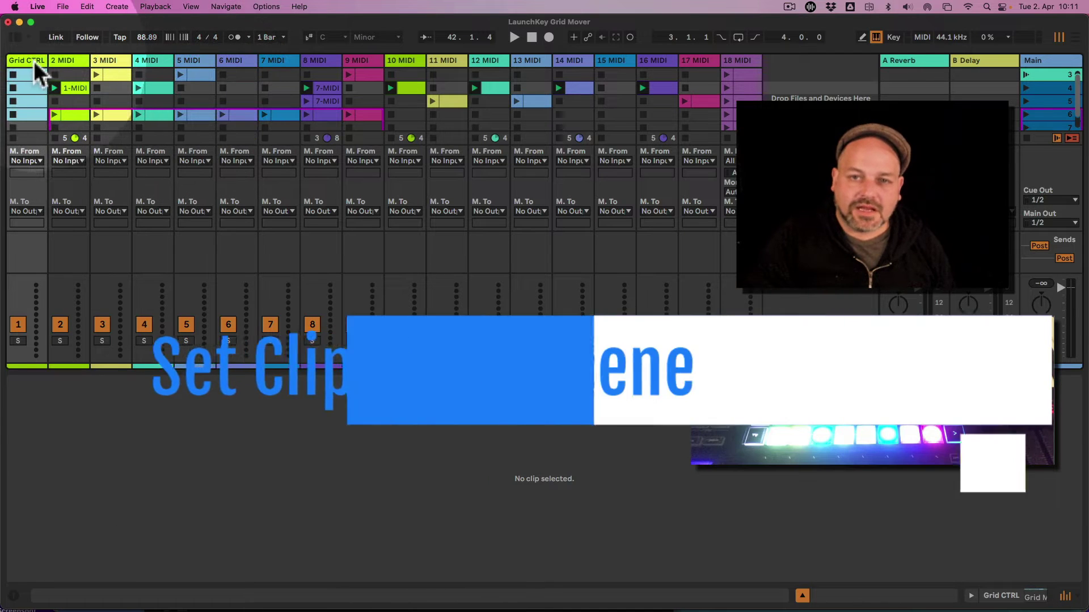
Step: Set Auto Selection to SelectedScene, then select scenes 1, 6, 5 and 1 so the ring follows
left_click(33, 59)
left_click(78, 542)
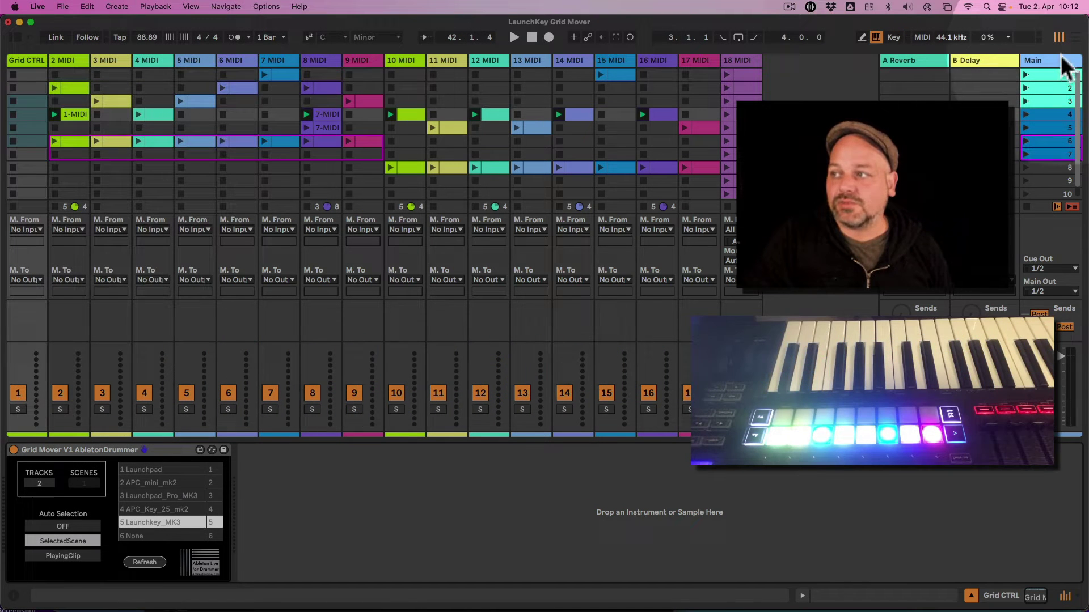
left_click(1052, 77)
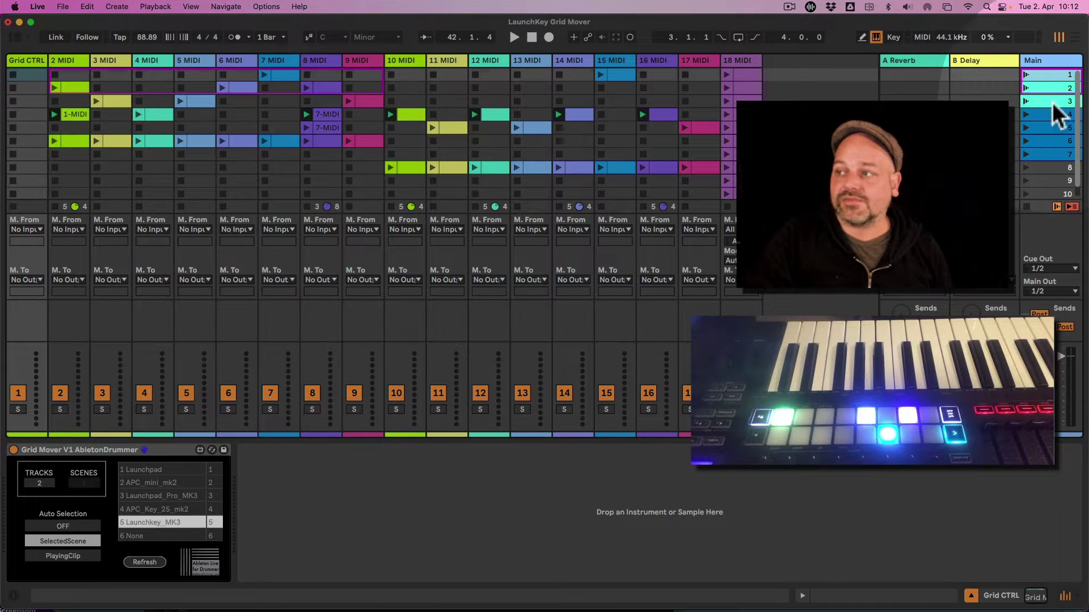
left_click(1052, 102)
left_click(1054, 142)
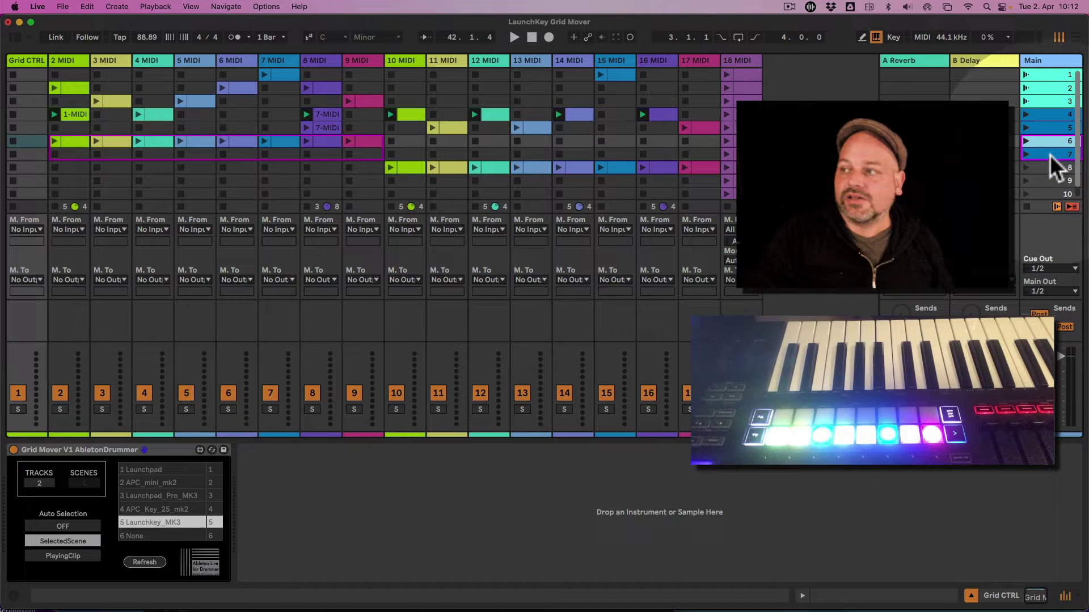
left_click(1047, 127)
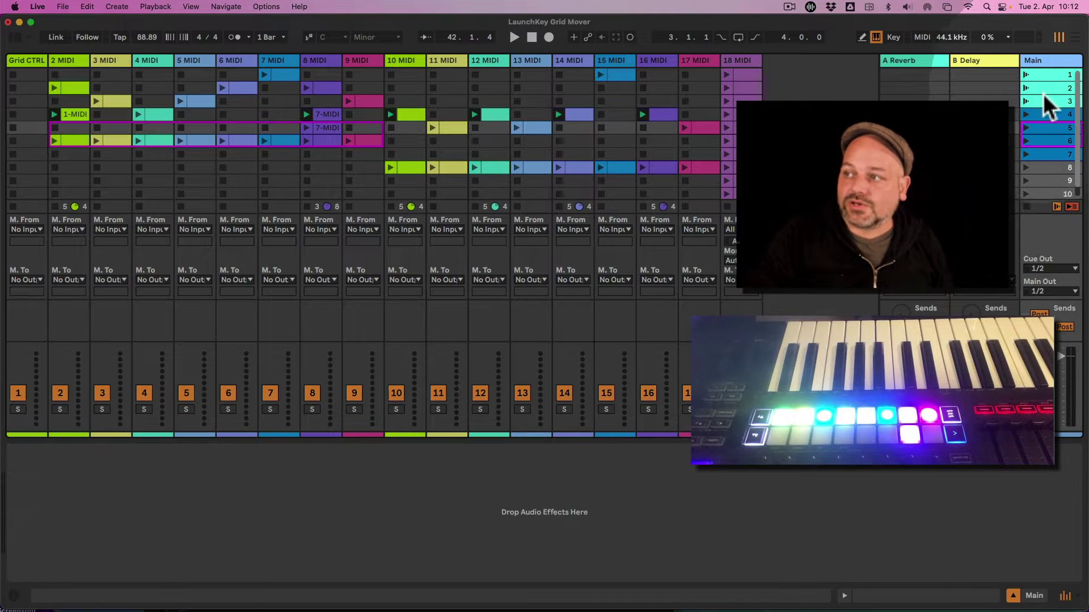
left_click(1042, 75)
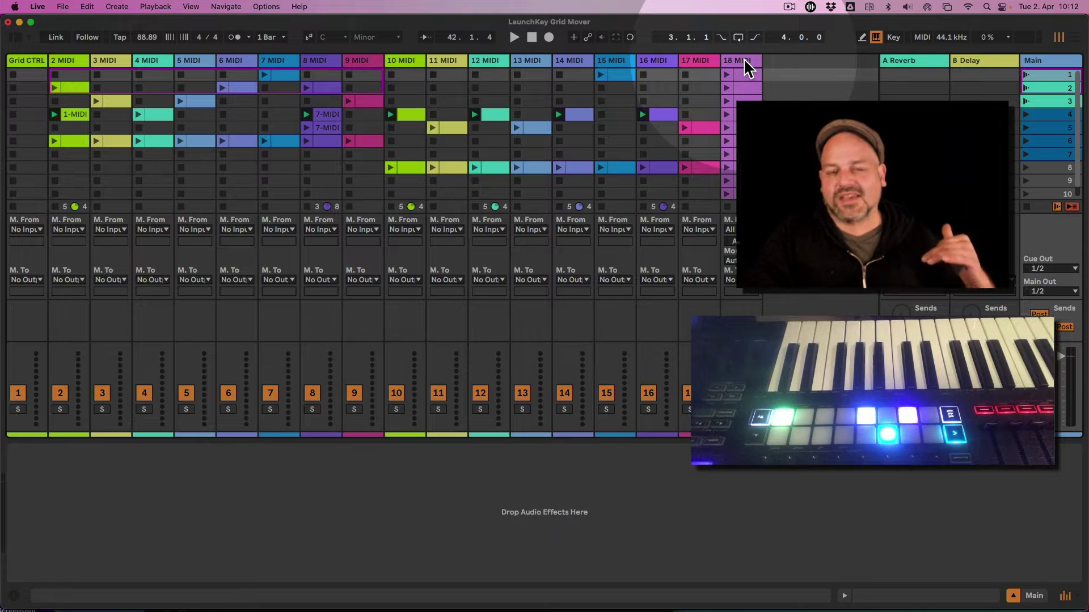
Step: Launch scenes 1, 2, 3 and 4 one after another
left_click(1025, 75)
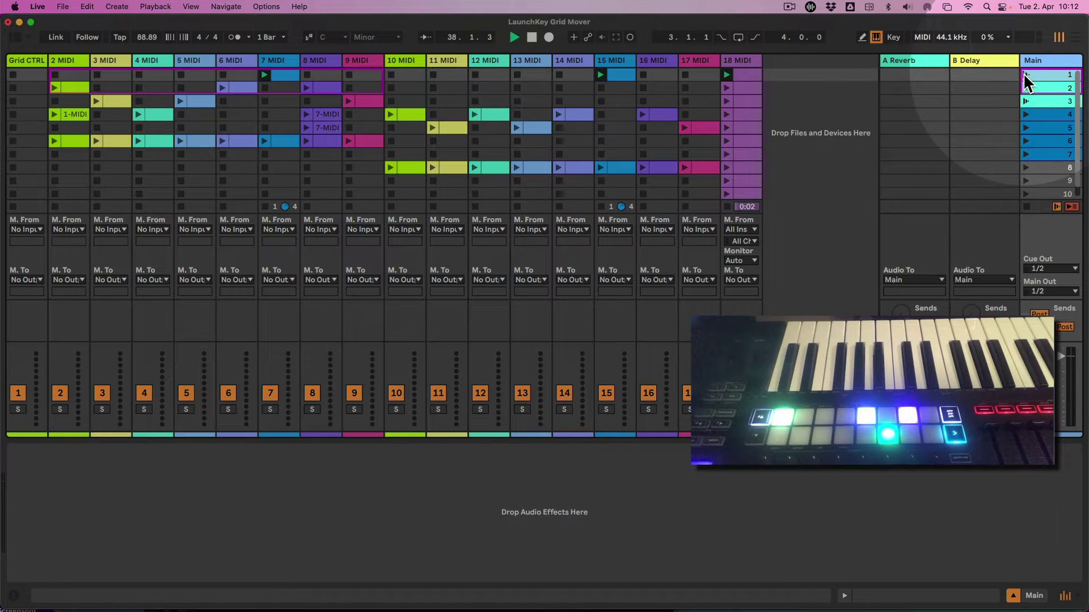
left_click(1025, 88)
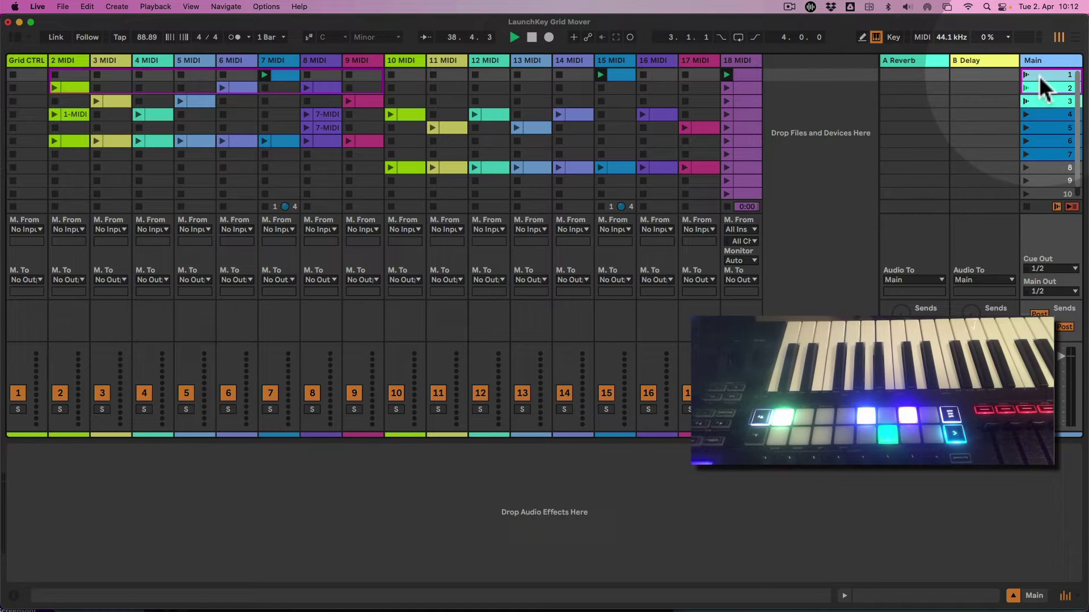
left_click(1026, 100)
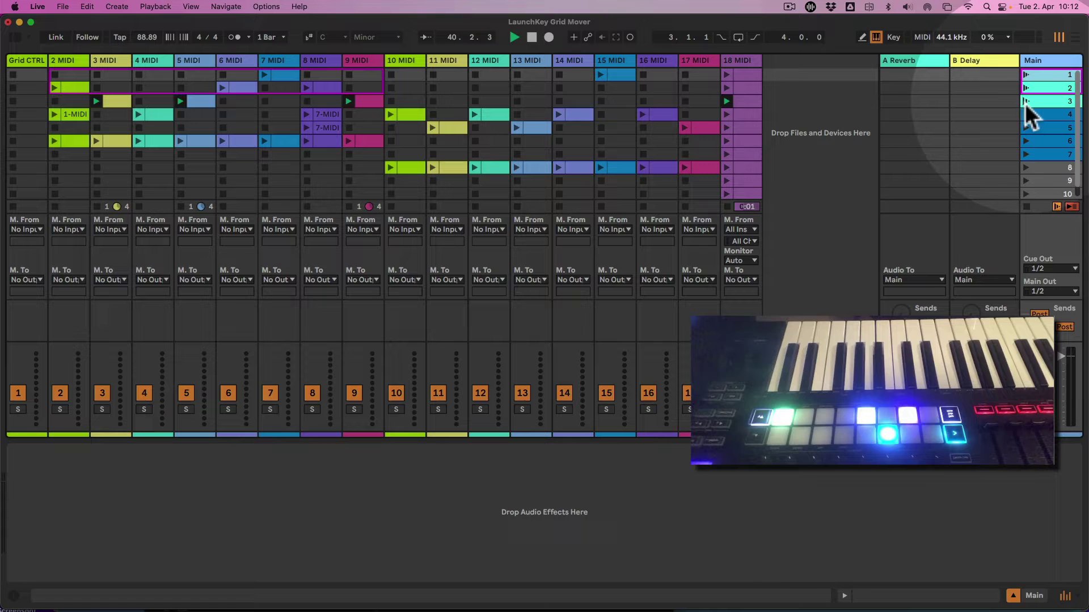
left_click(1026, 109)
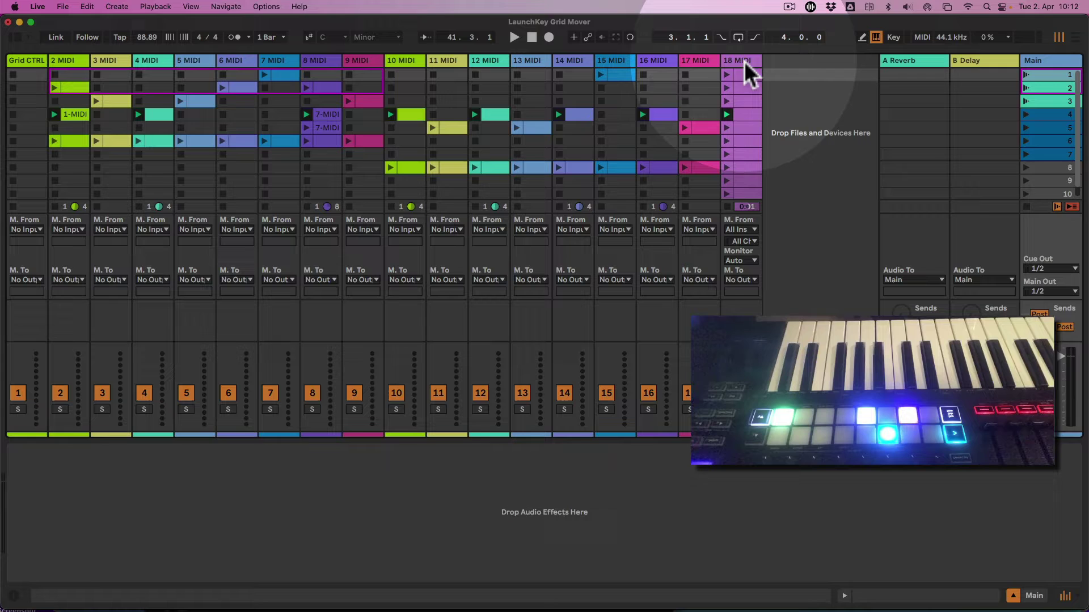
Step: Show the 18 MIDI track's Auto-Select / Cue next Scene device, then launch scenes 1 and 3
left_click(743, 61)
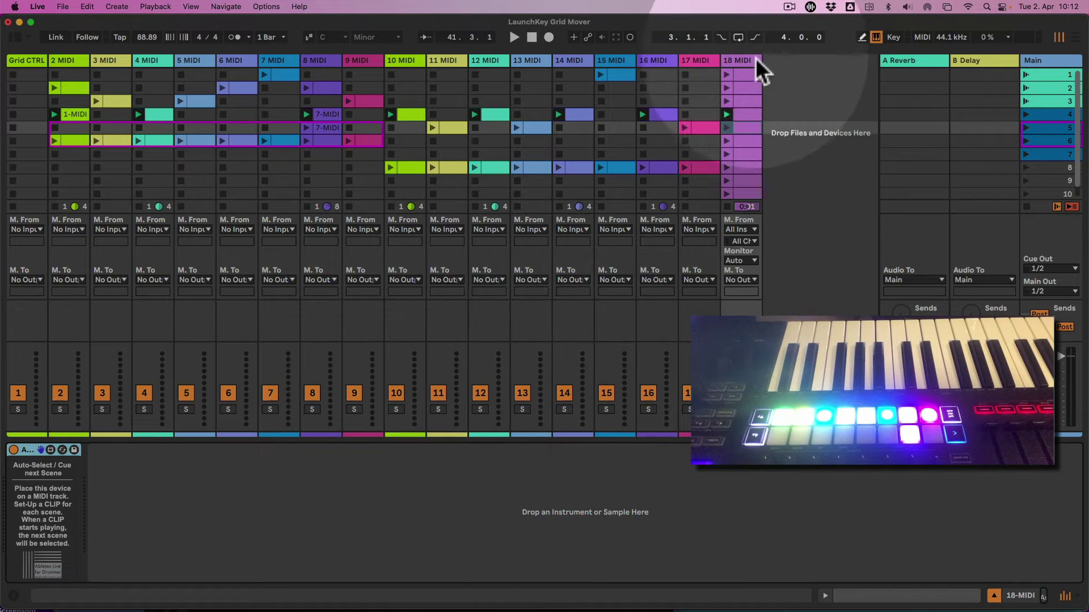
left_click(747, 61)
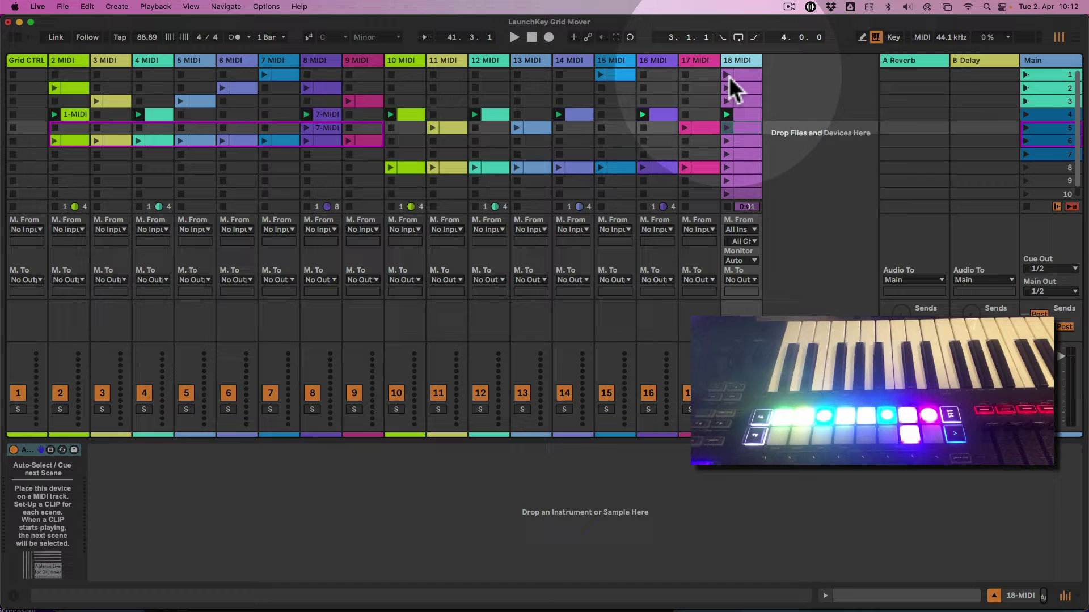
left_click(1025, 74)
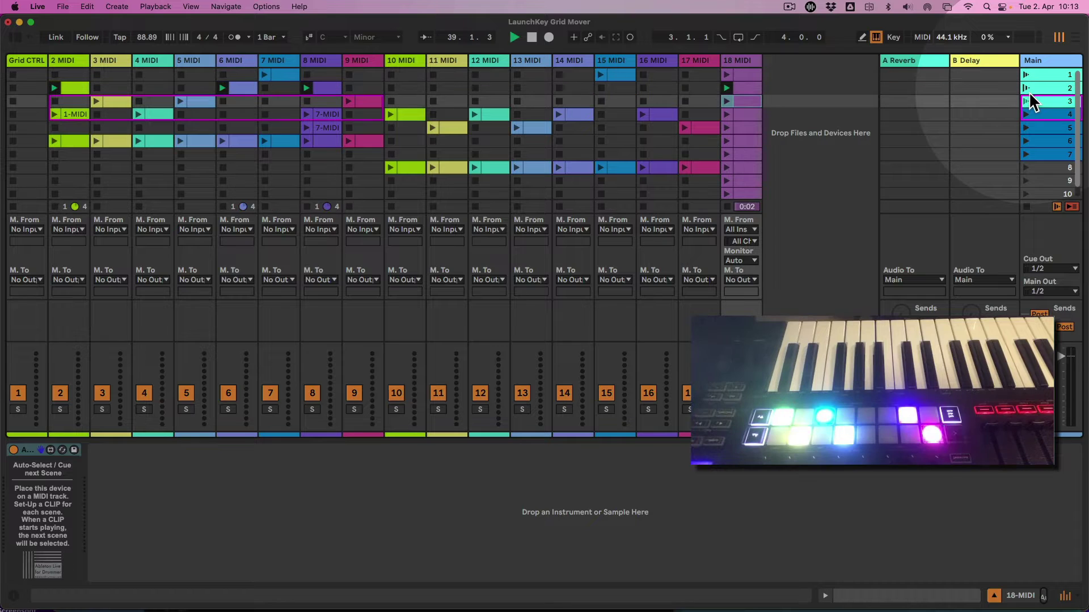
left_click(1027, 99)
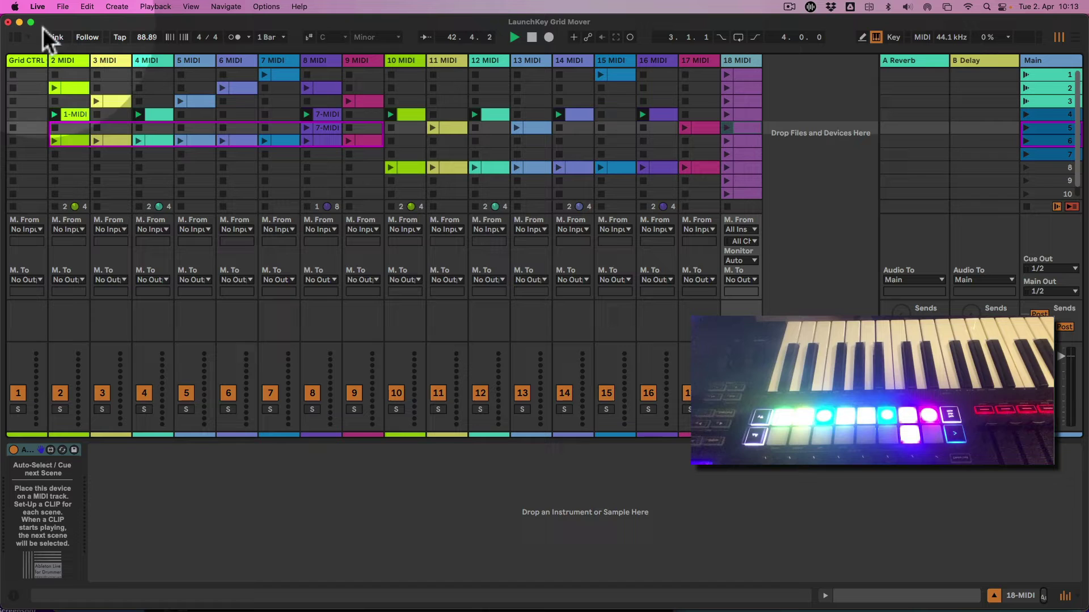
Step: Return to Grid CTRL's Grid Mover, set Auto Selection to SelectedScene, and relaunch scene 1
left_click(32, 61)
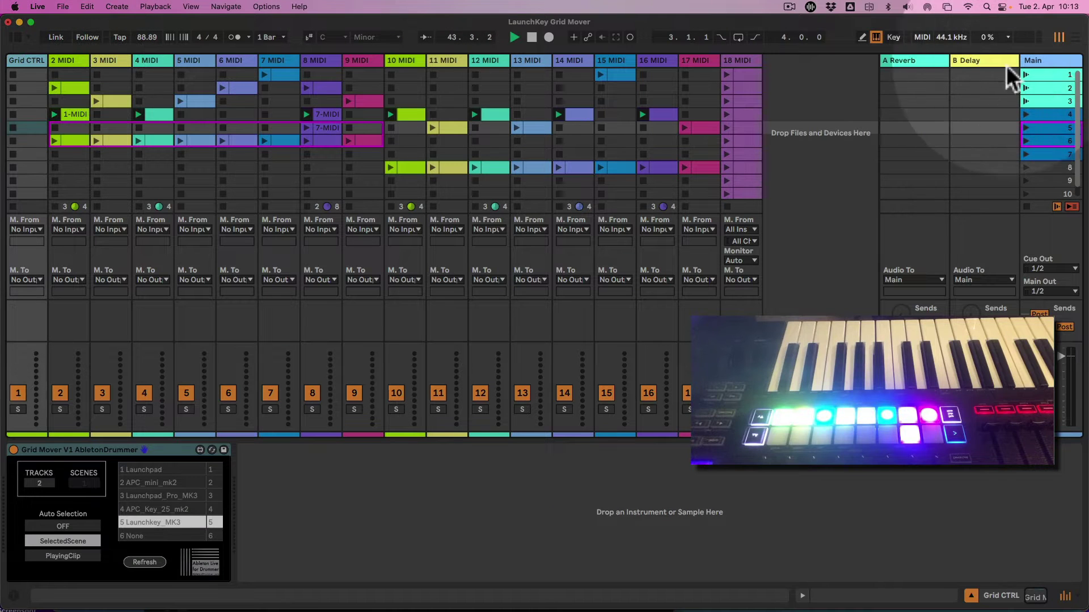
left_click(1053, 62)
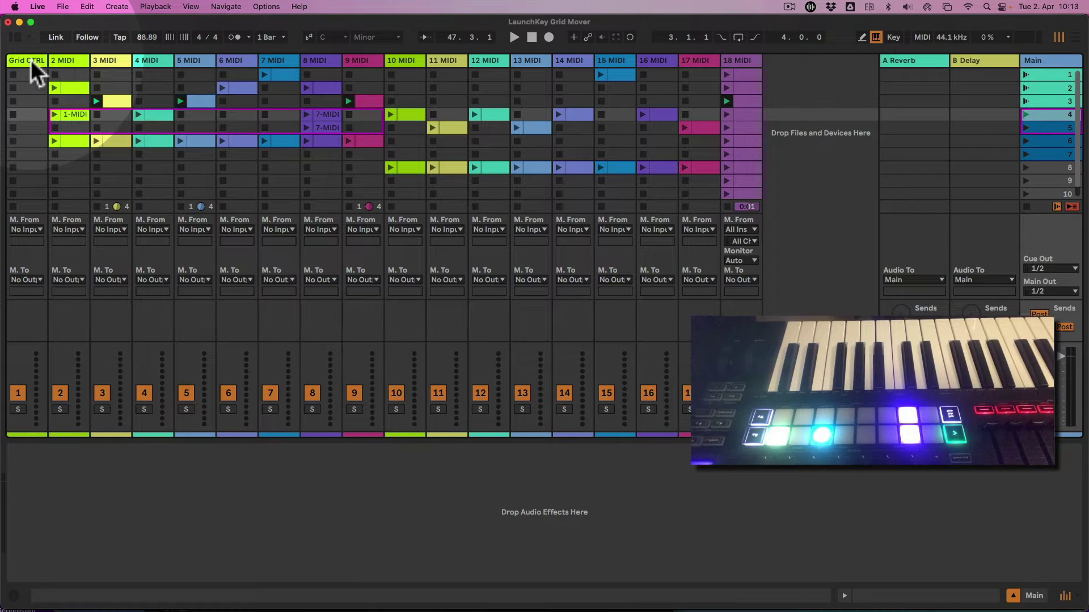
left_click(744, 60)
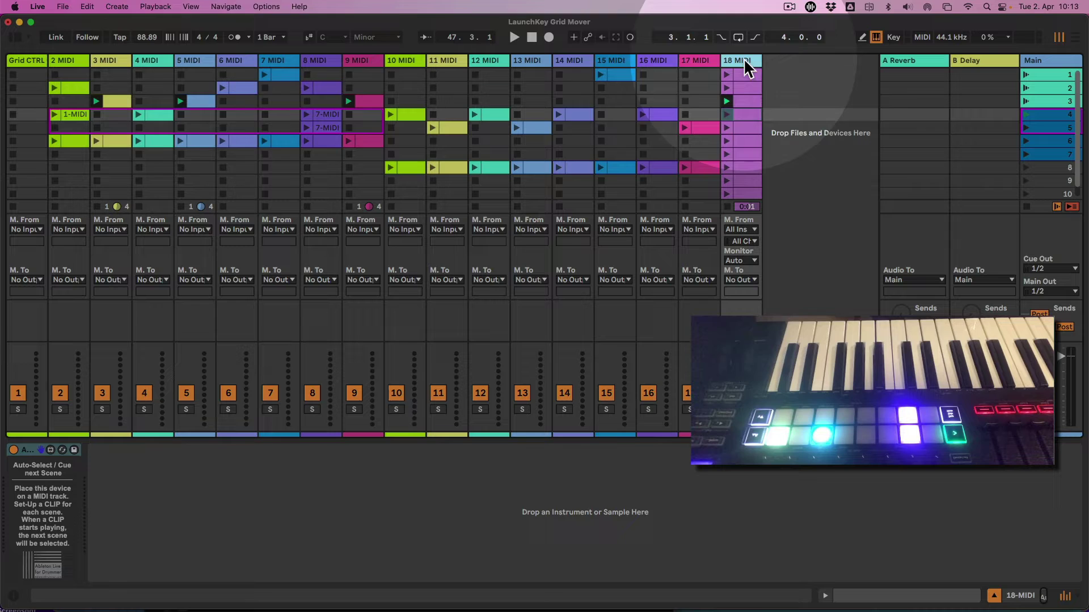
left_click(26, 60)
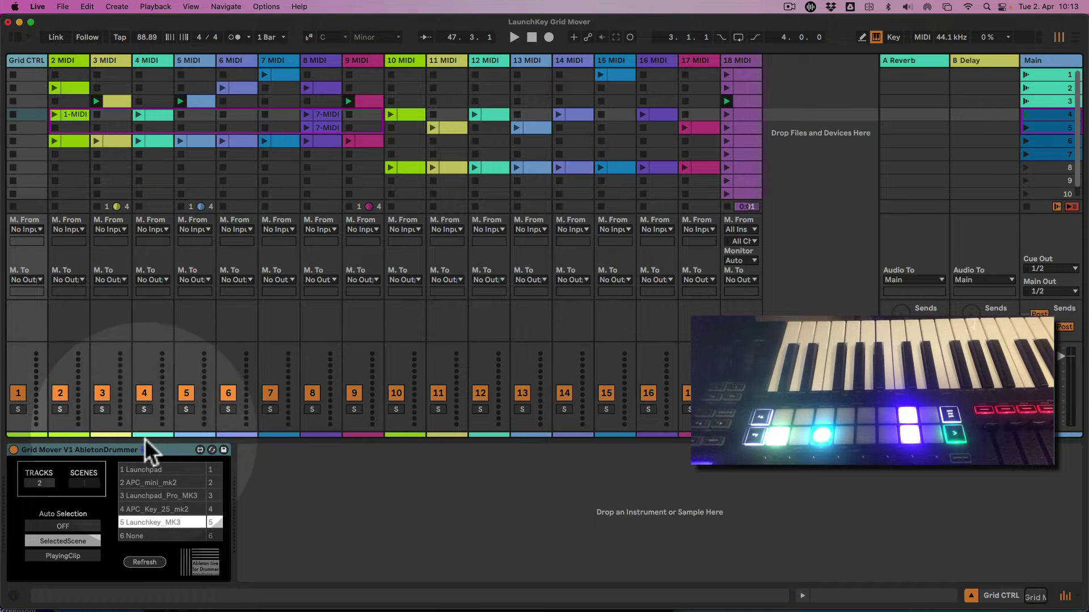
left_click(70, 542)
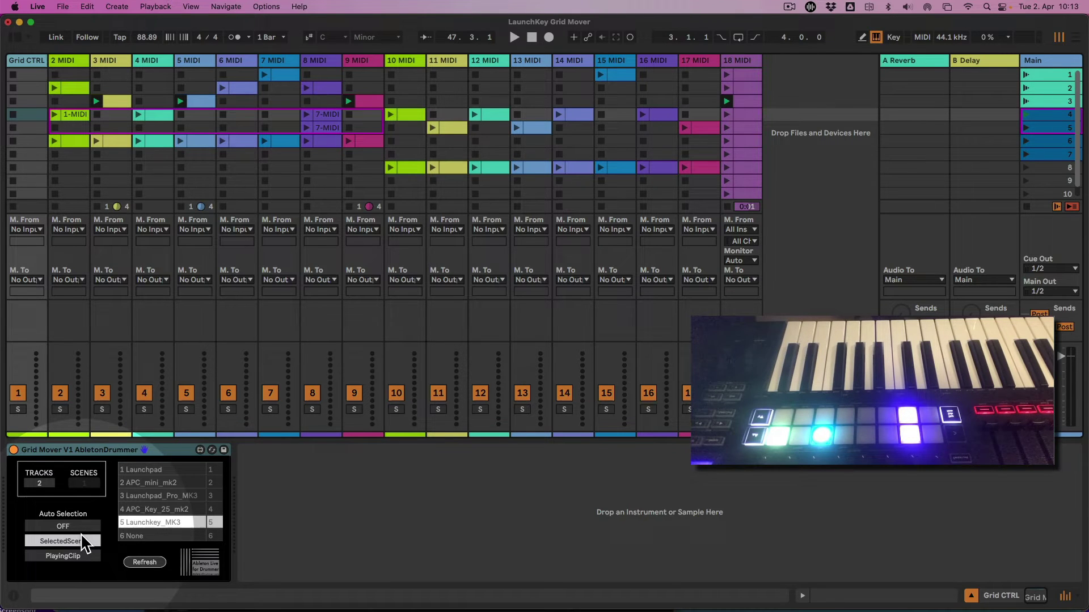
left_click(1025, 74)
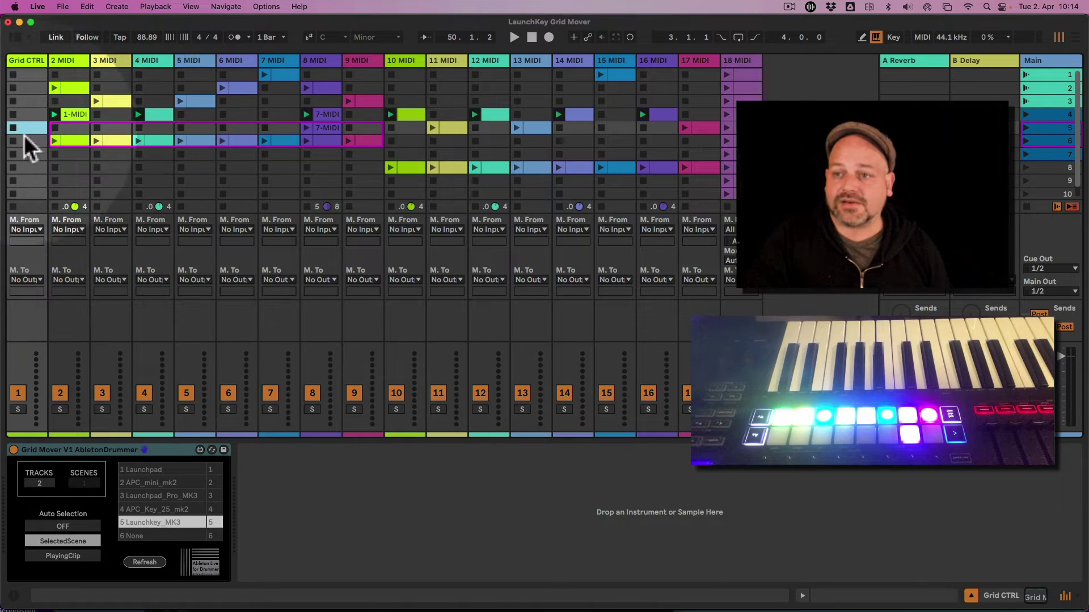
Step: Stop all clips and select the scene 8 clips on tracks 10–13, moving the ring to scenes 8–9
left_click(1024, 208)
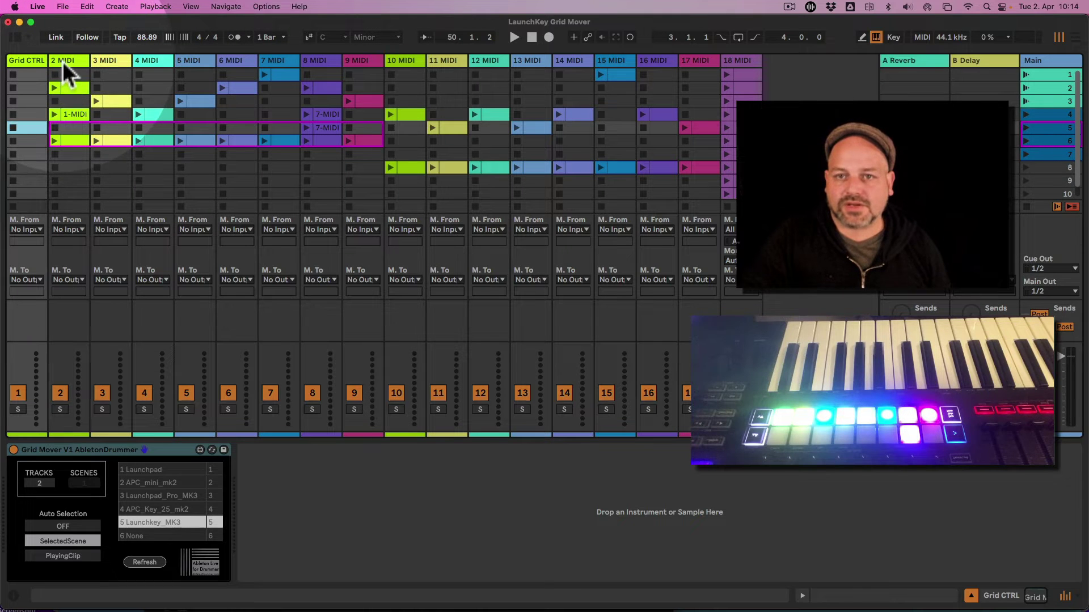
left_click(63, 60)
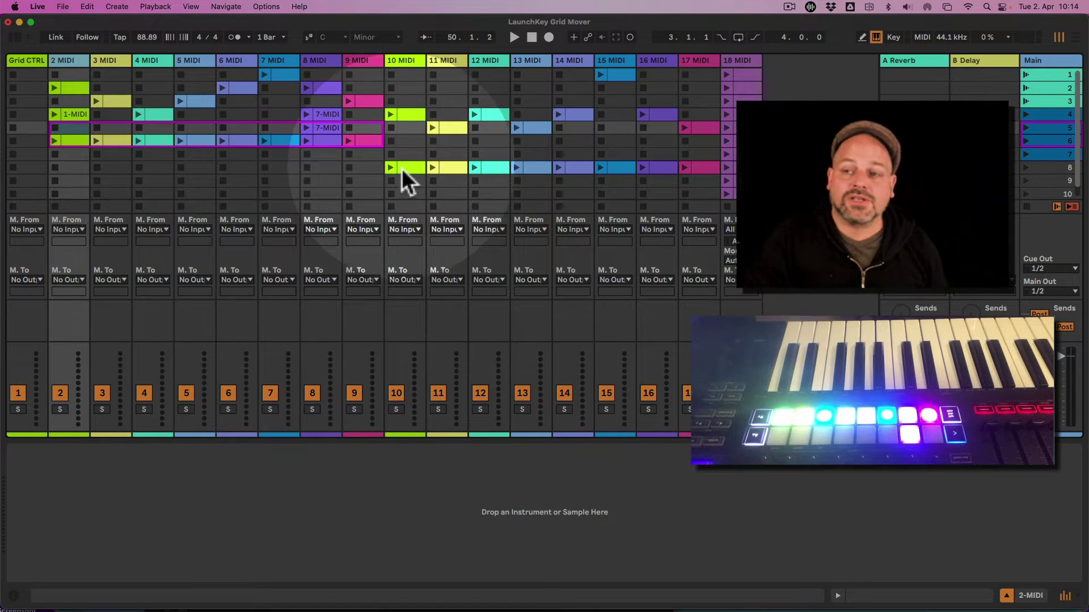
left_click(402, 63)
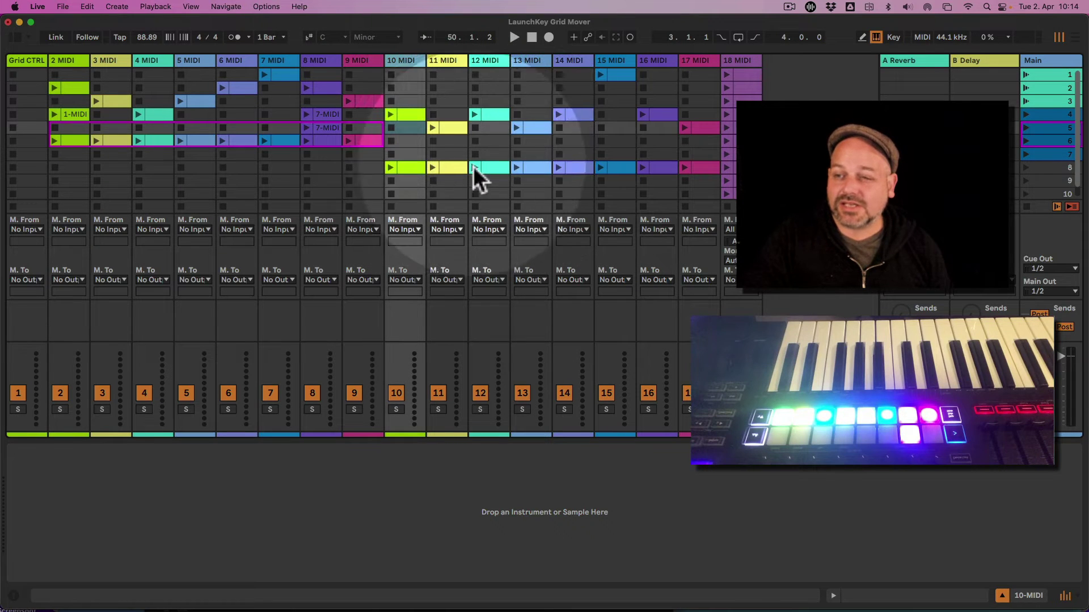
left_click(453, 167)
left_click_drag(454, 166, 520, 170)
left_click(407, 60)
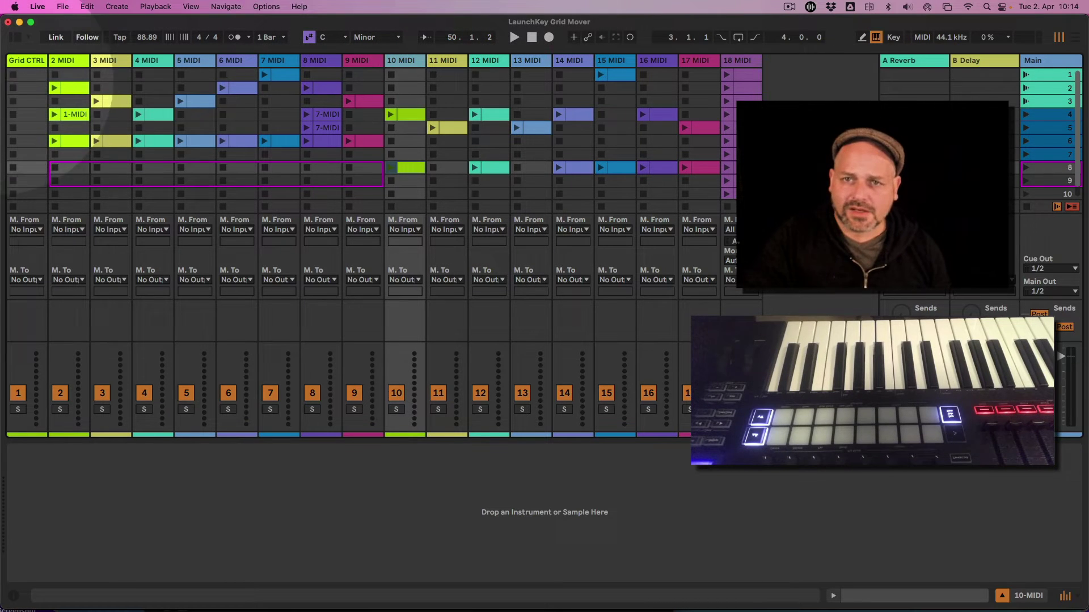
Step: Turn Grid Mover's Auto Selection OFF on Grid CTRL and raise SCENES to 6
left_click(30, 62)
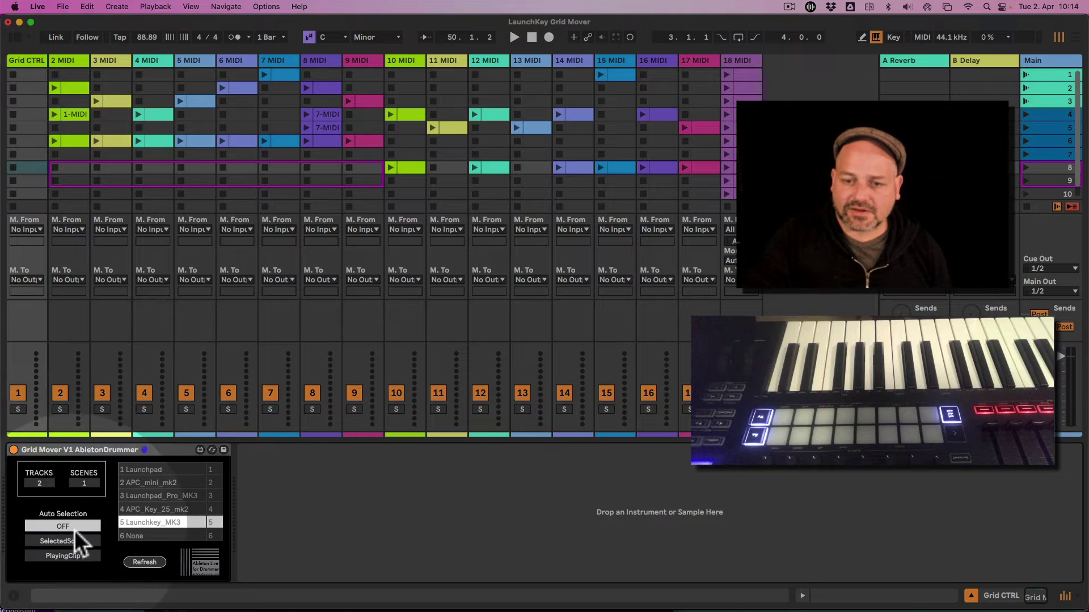
left_click(66, 59)
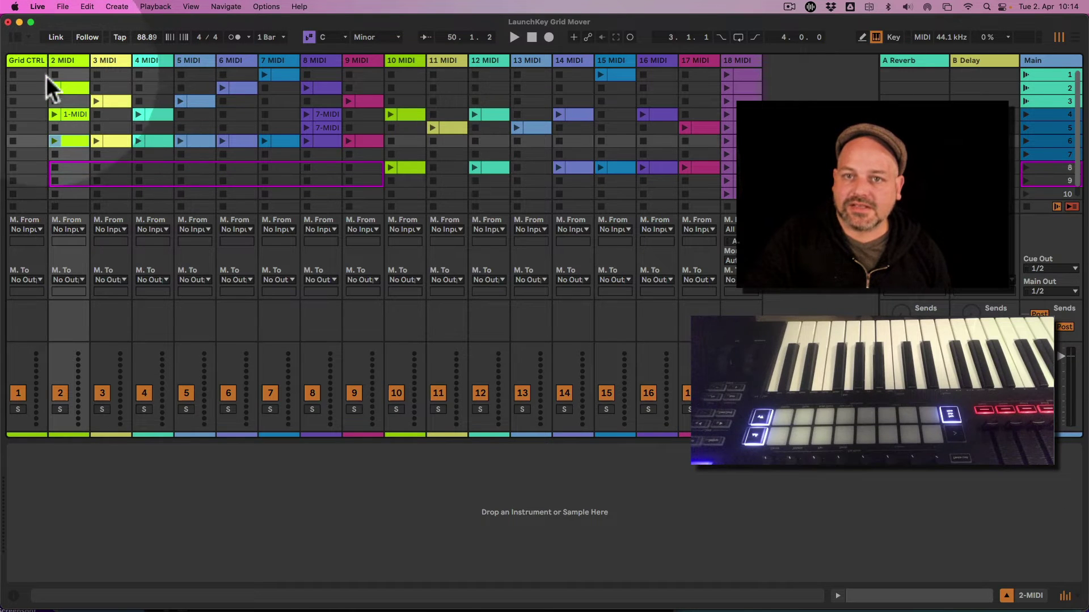
left_click(37, 66)
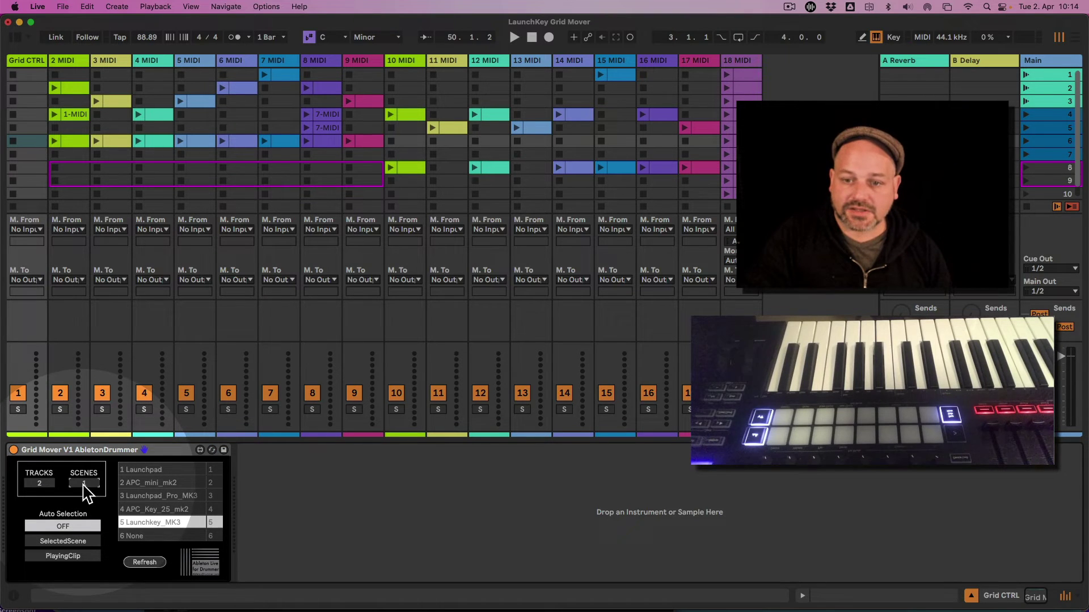
scroll(85, 488, "up", 5)
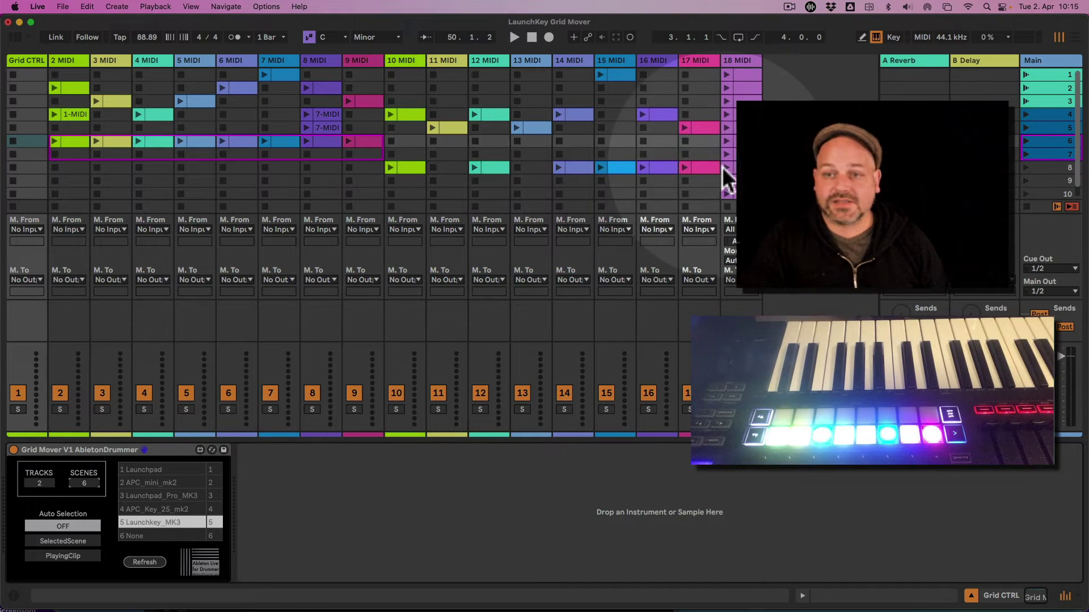
left_click(43, 482)
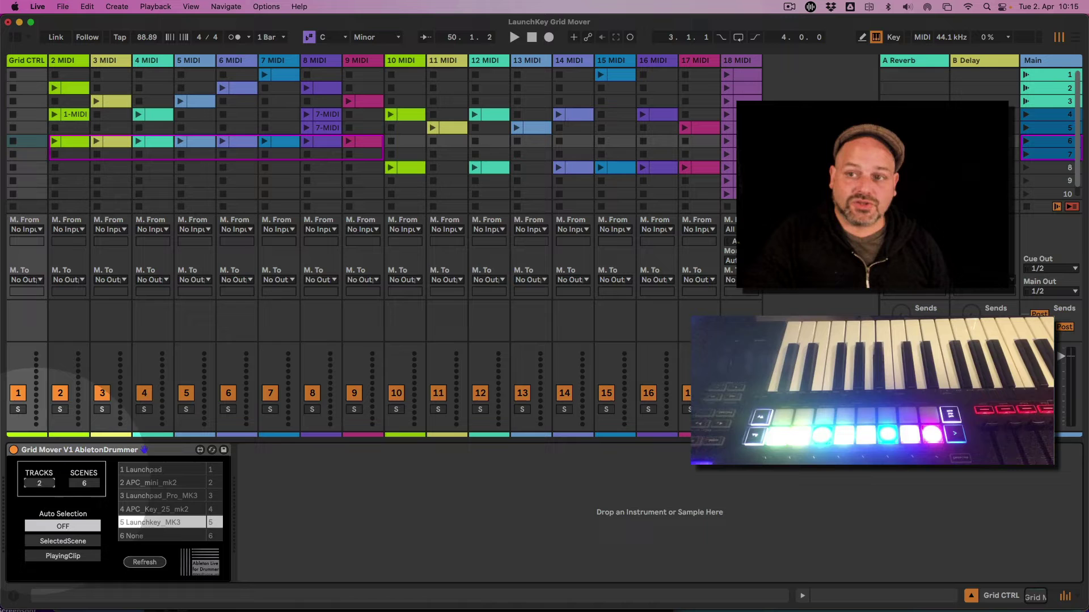
type("10")
key("Return")
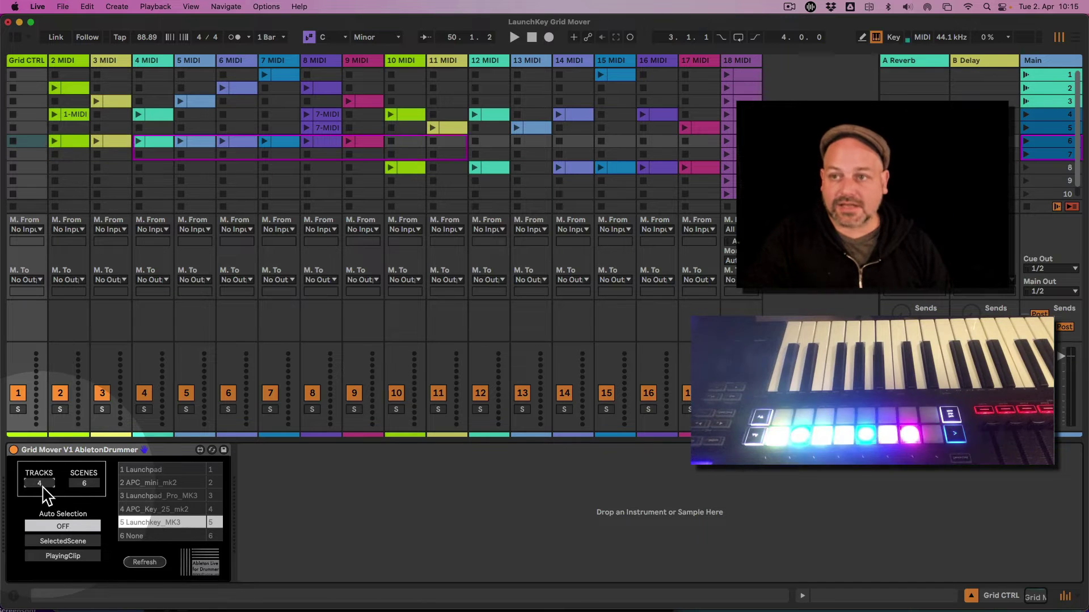
left_click(87, 486)
type("5")
key("Return")
type("7")
key("Return")
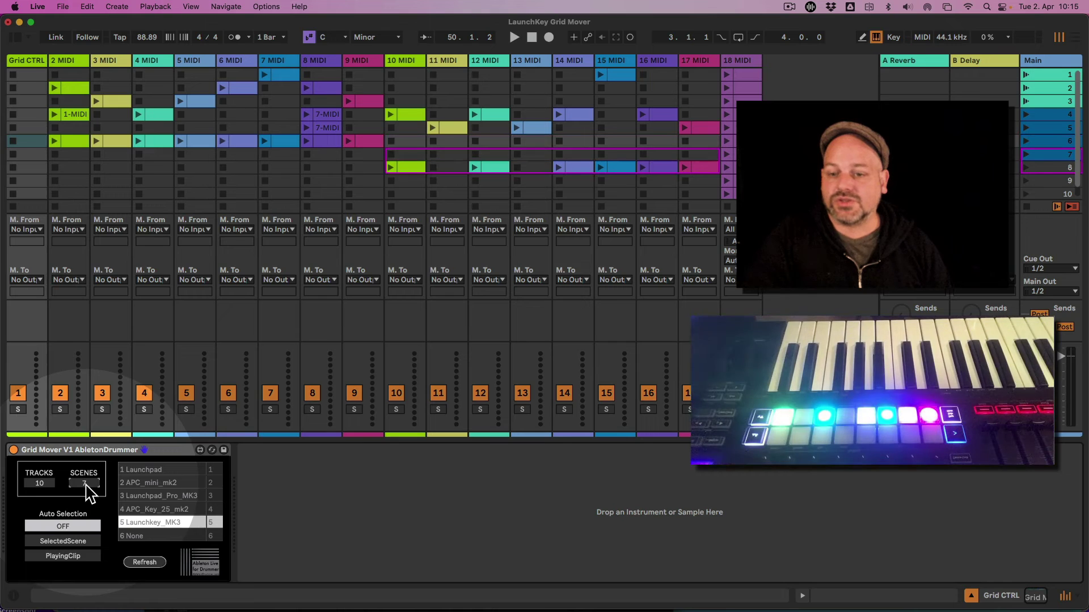
type("8")
key("Return")
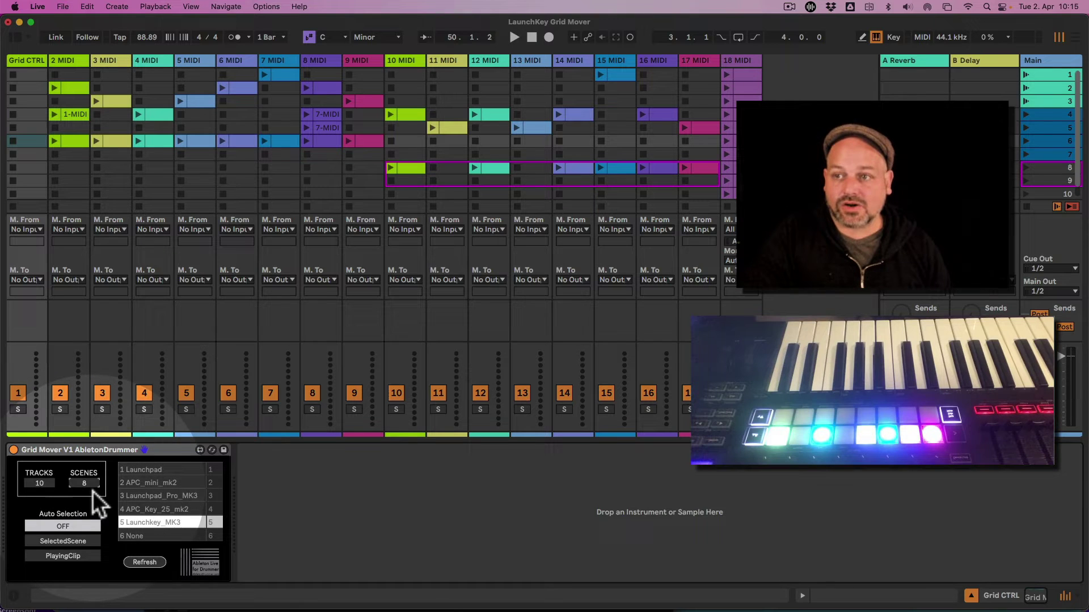
type("6")
key("Return")
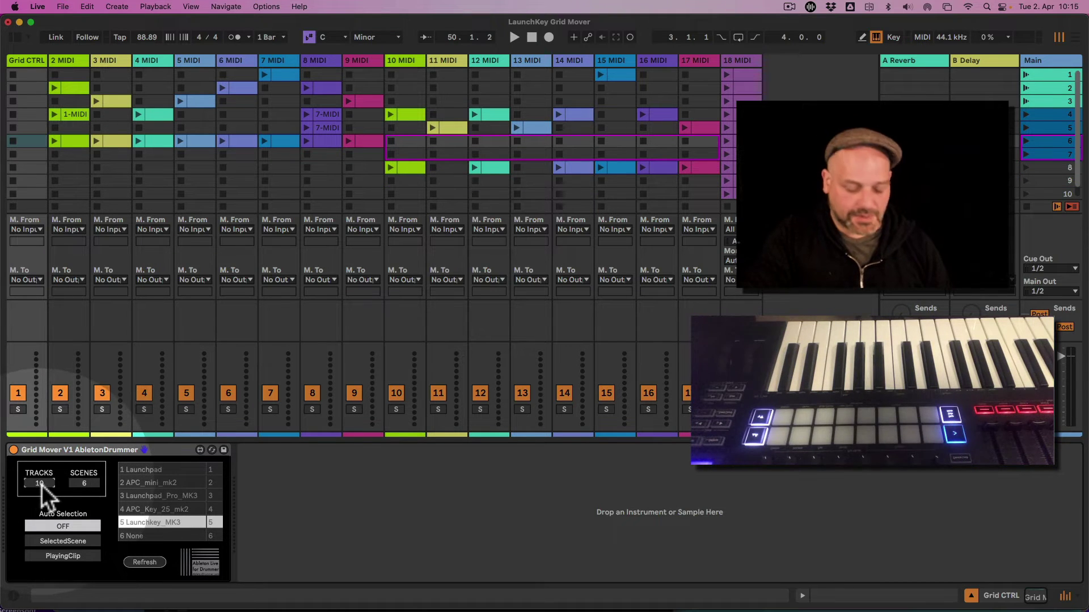
left_click_drag(40, 485, 34, 507)
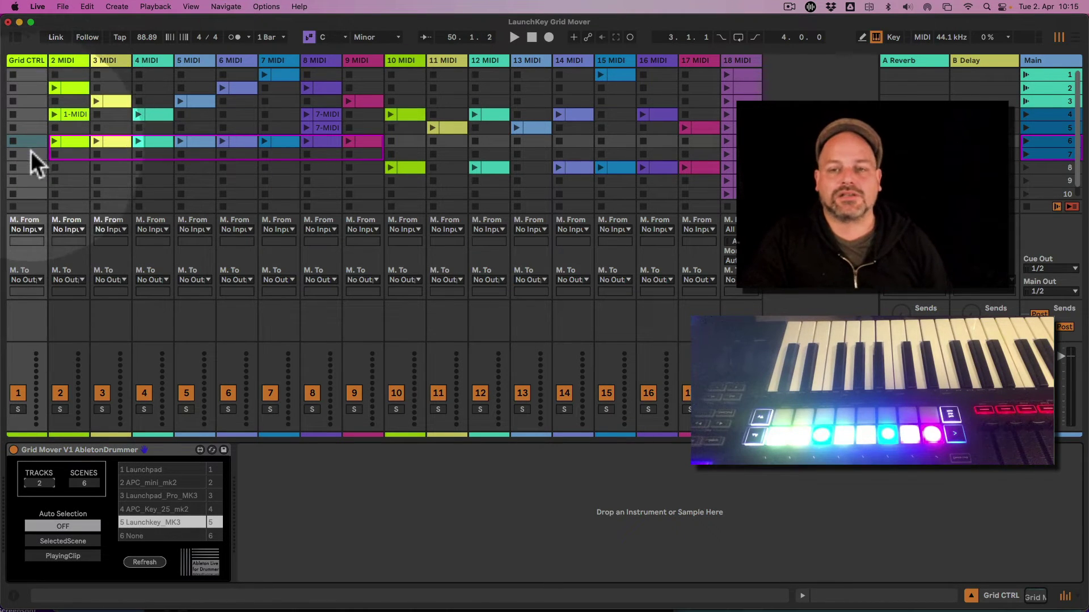
Step: Create a dummy clip in Grid CTRL's scene 6 slot with Scale and Loop turned off
double_click(34, 144)
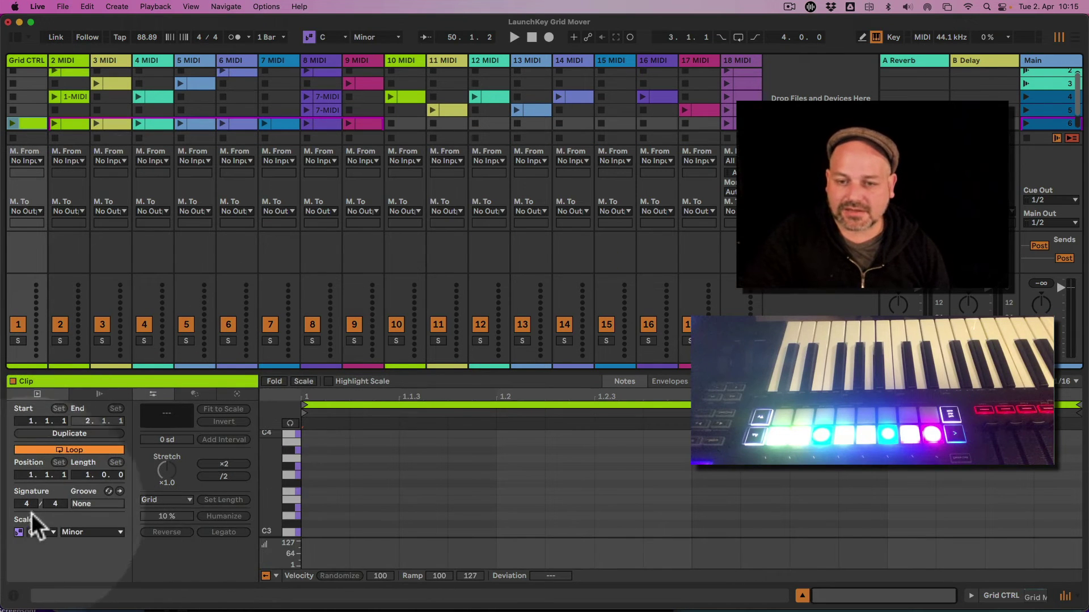
left_click(19, 532)
left_click(66, 450)
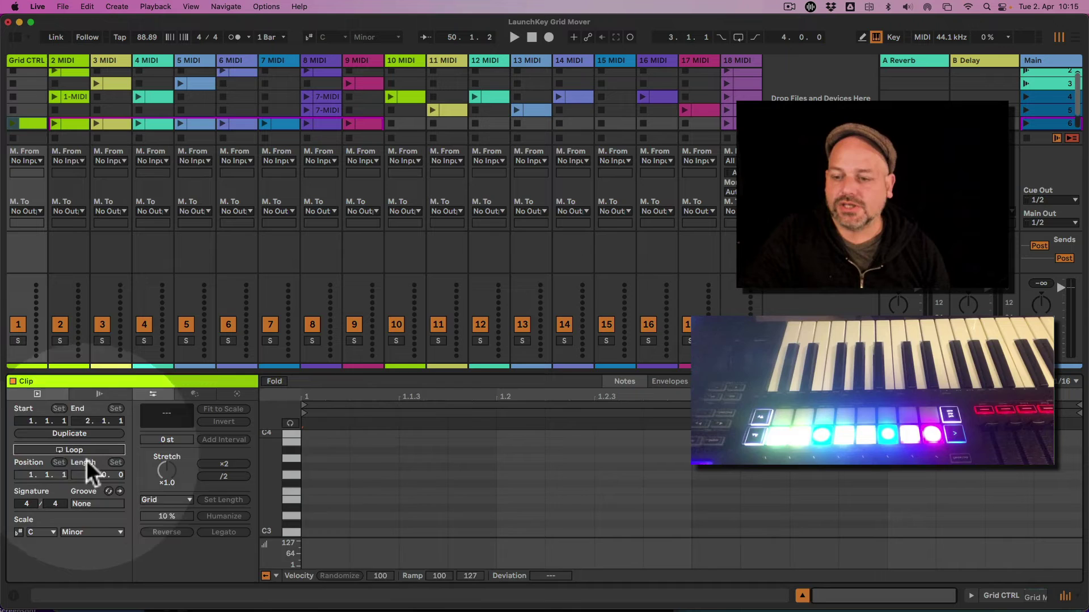
Step: Show the clip's Grid Mover > GridTracks envelope, set to 2
left_click(664, 380)
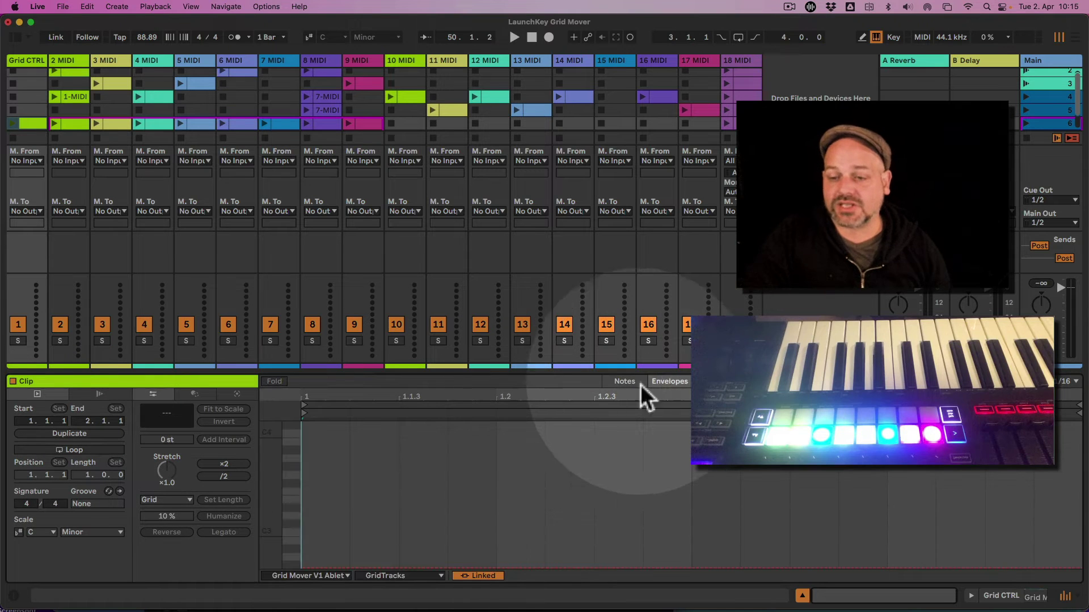
left_click(437, 541)
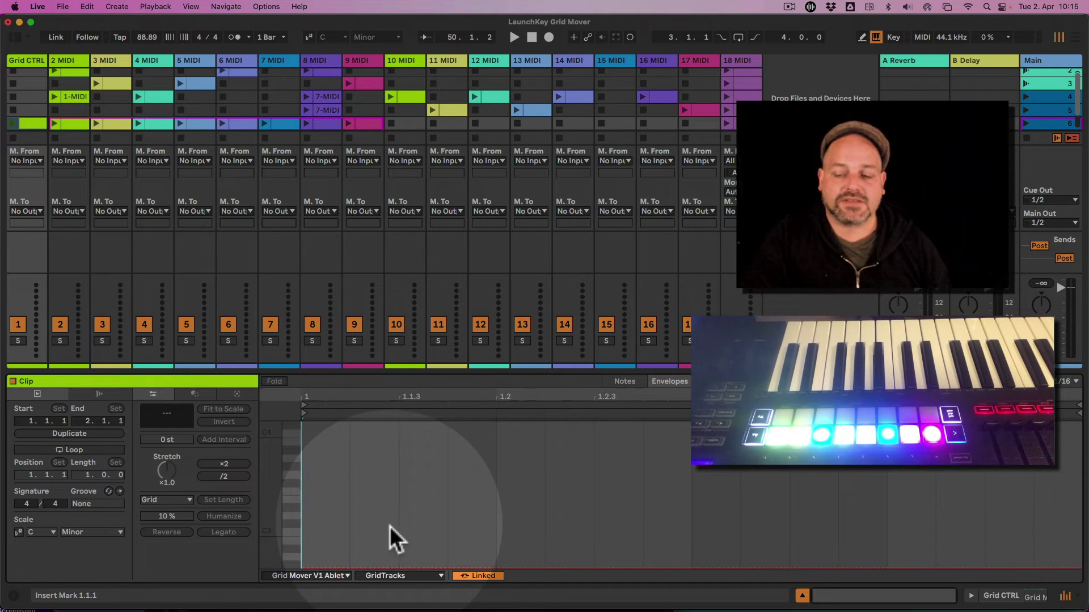
left_click(330, 577)
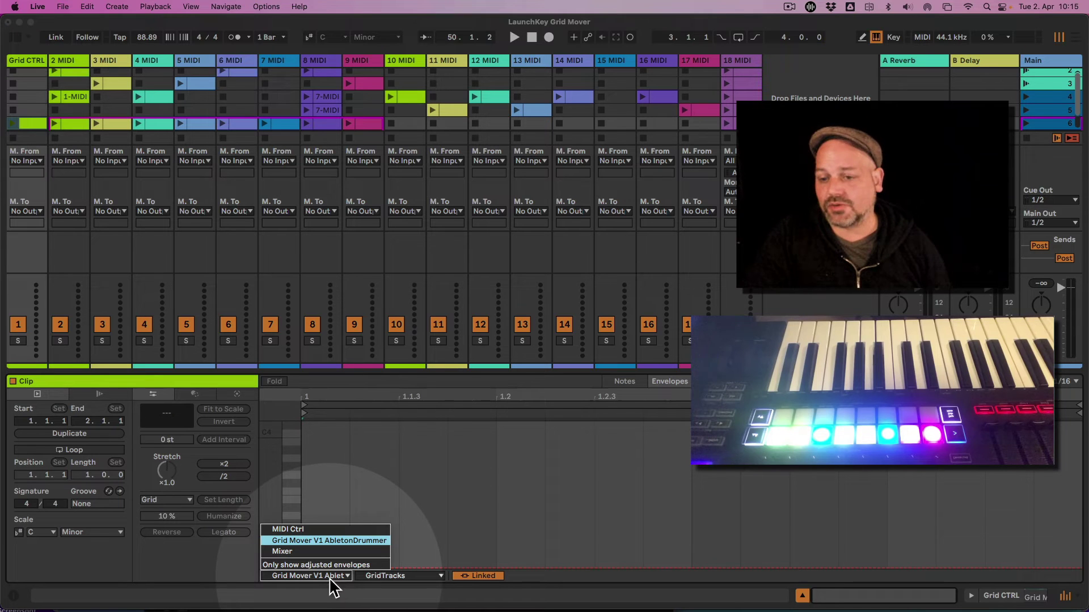
left_click(328, 578)
left_click(330, 578)
left_click(379, 578)
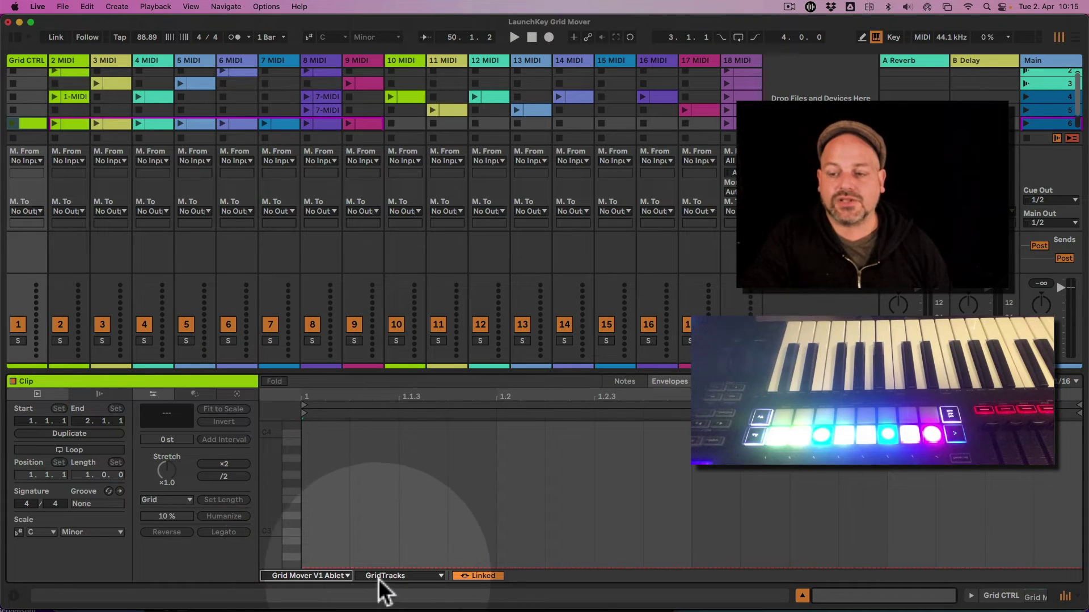
left_click(383, 577)
left_click(384, 579)
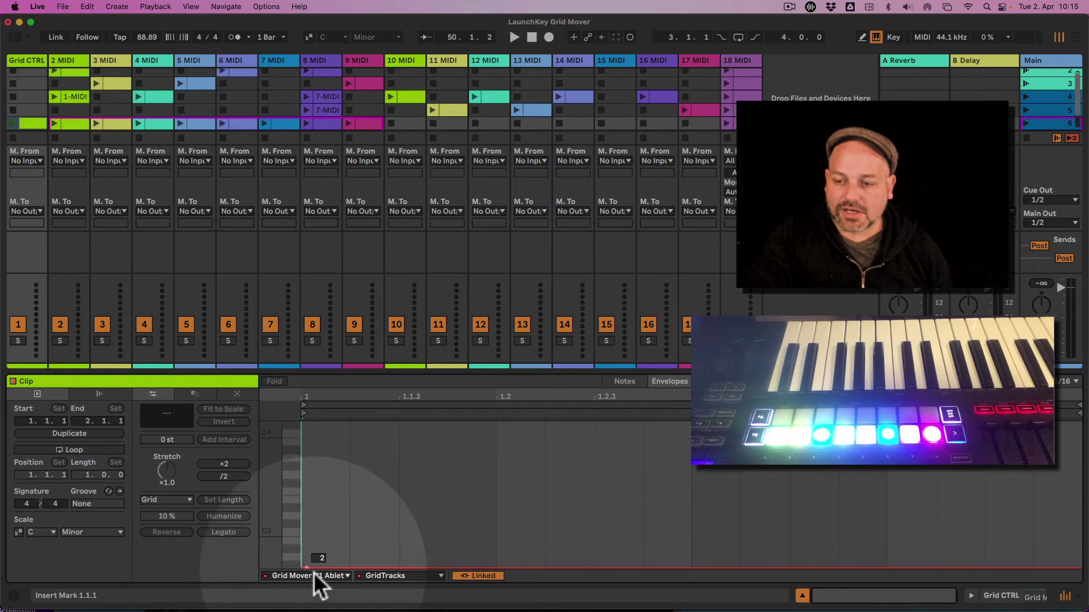
Step: Switch the envelope to GridScenes, reading 6, and reselect the Grid CTRL dummy clip
left_click(381, 578)
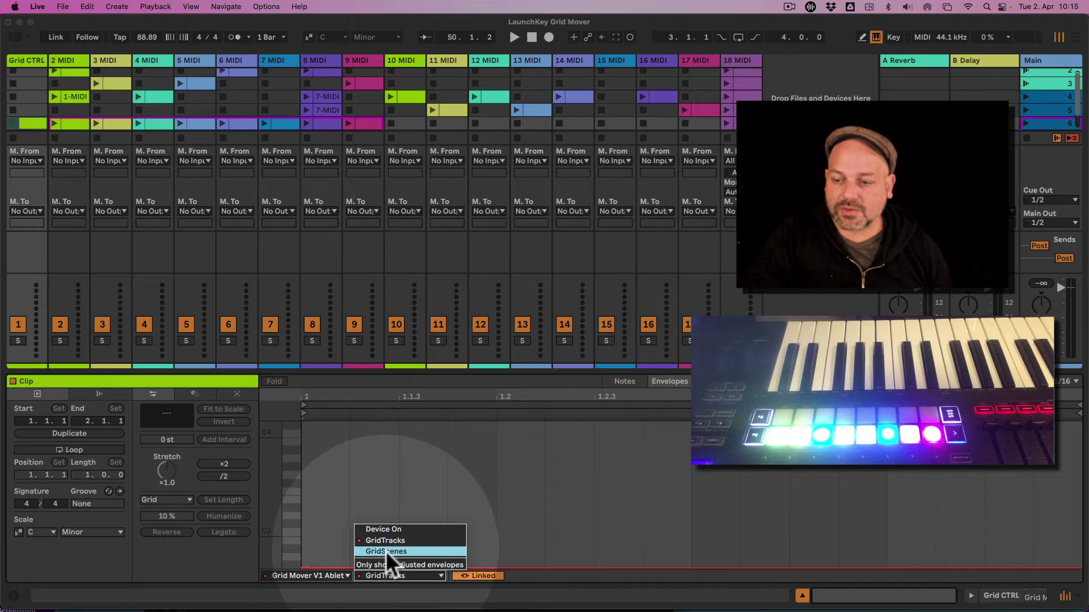
left_click(386, 551)
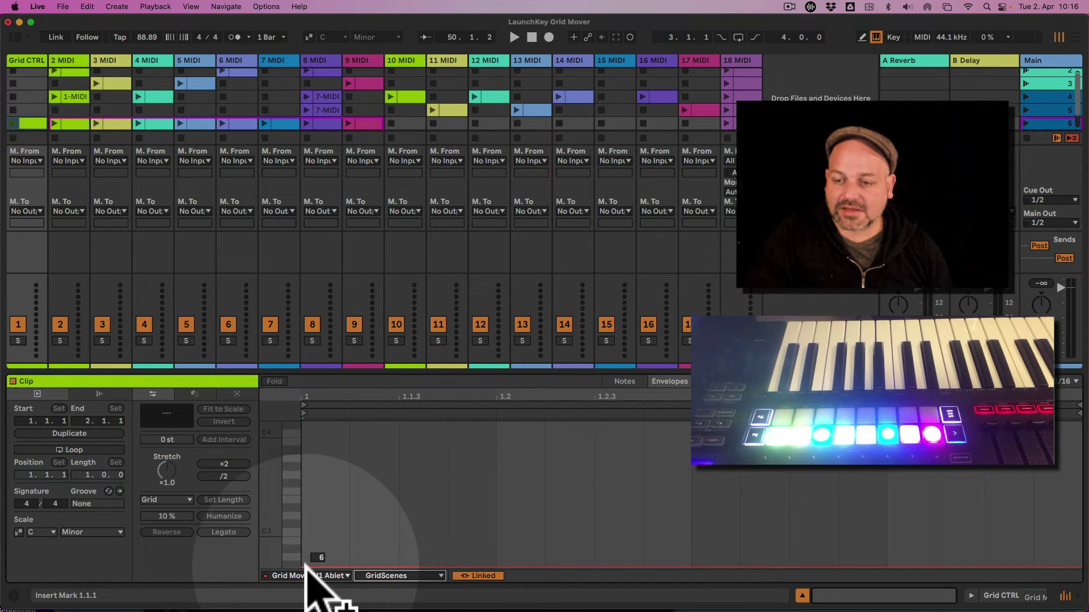
left_click(306, 567)
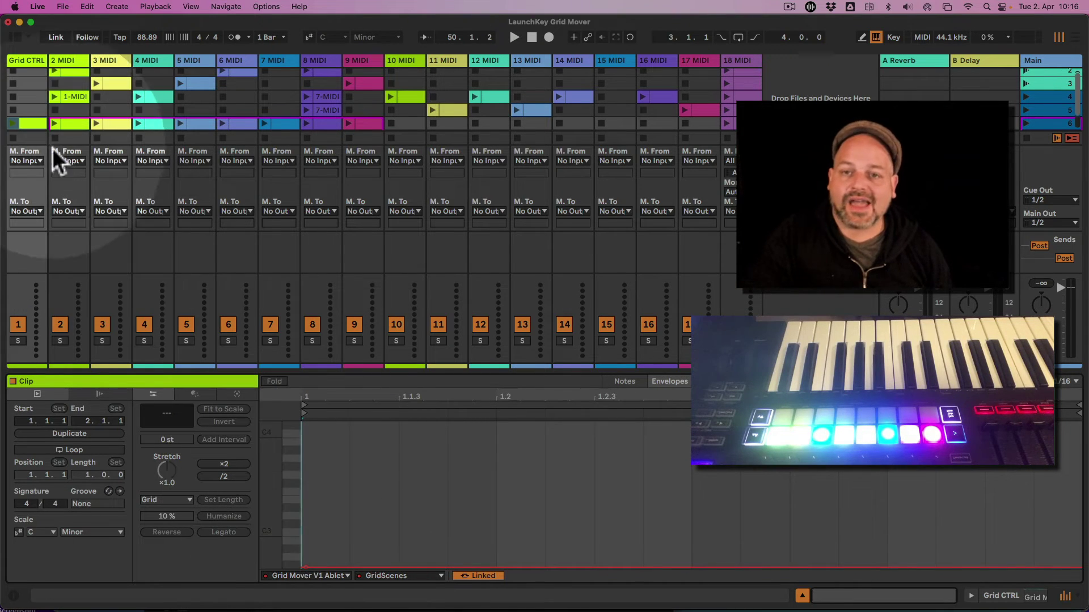
left_click(33, 121)
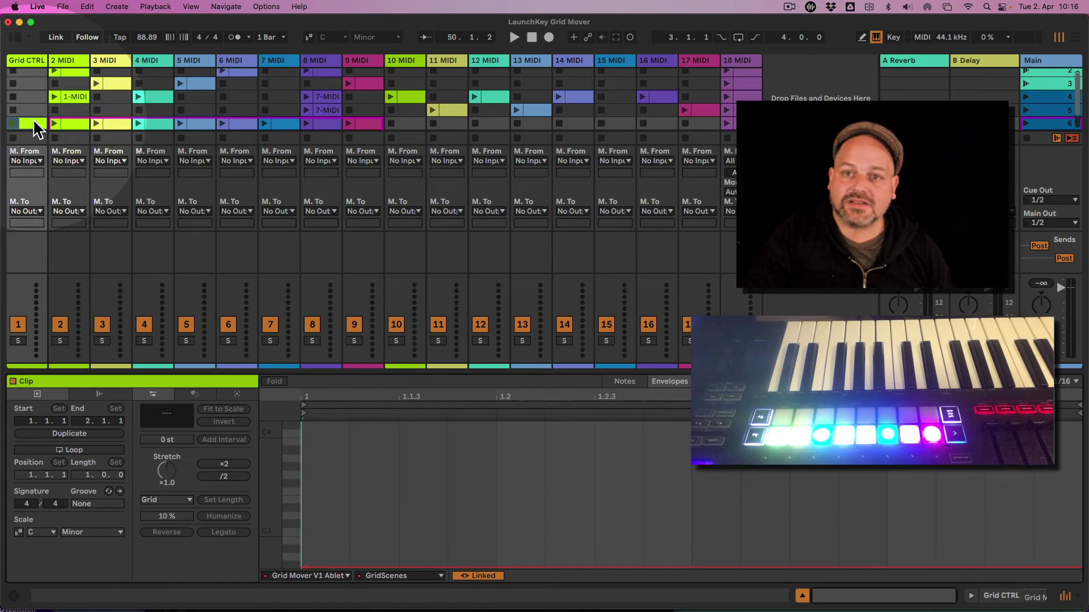
scroll(32, 119, "down", 3)
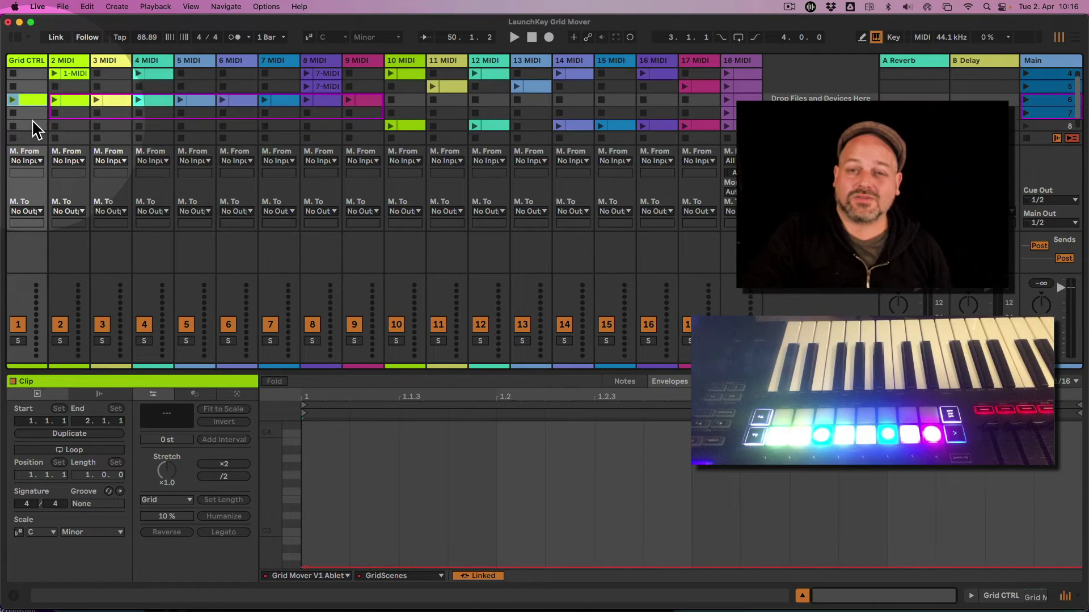
Step: Create an empty MIDI clip in Grid CTRL's scene 8 slot and set its GridScenes envelope to 8
left_click(31, 109)
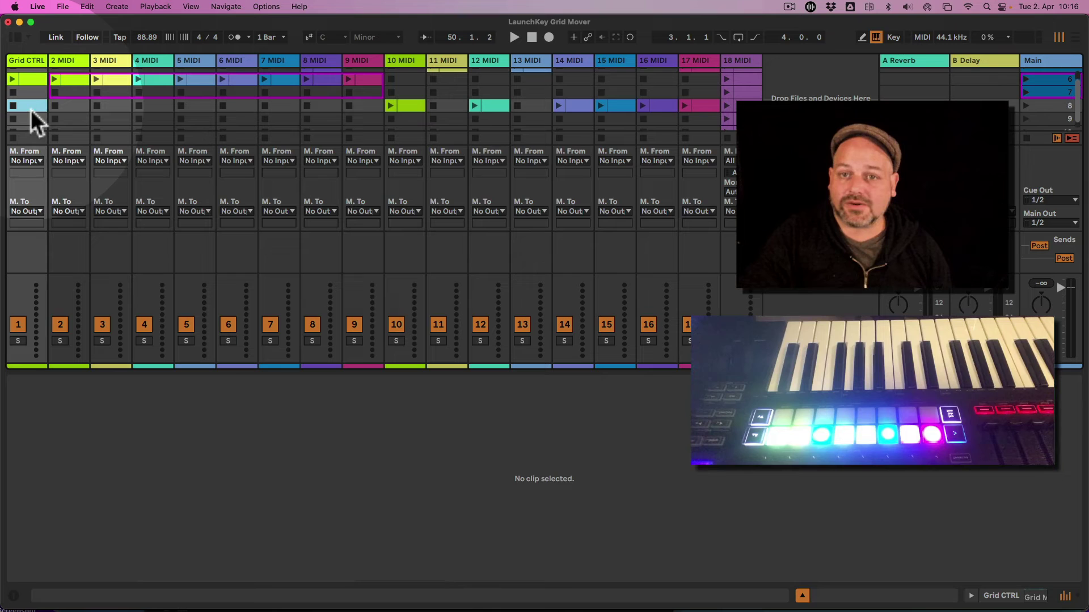
double_click(30, 106)
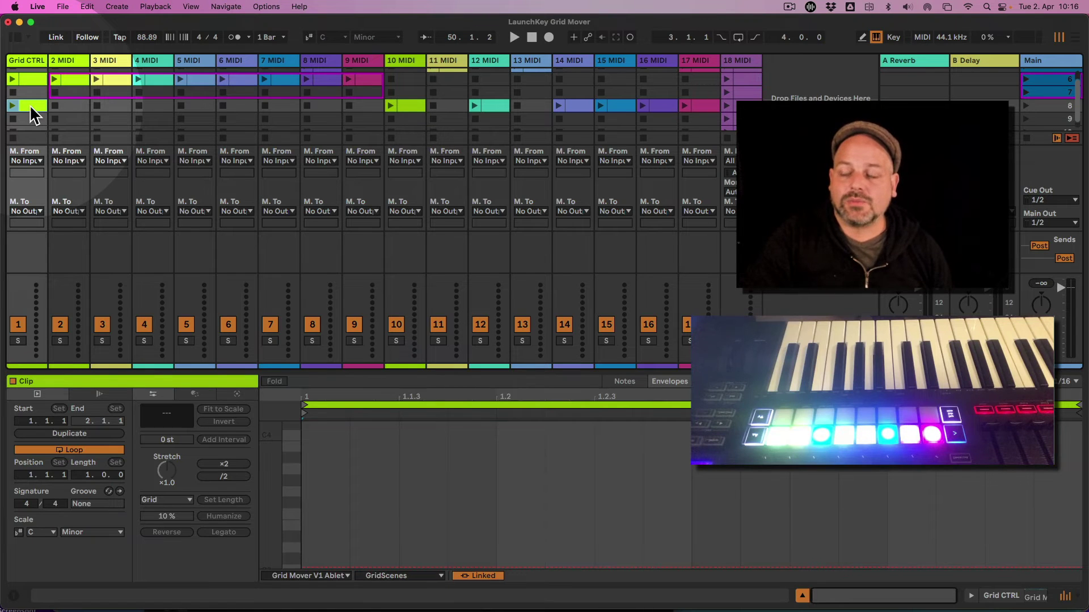
left_click(301, 431)
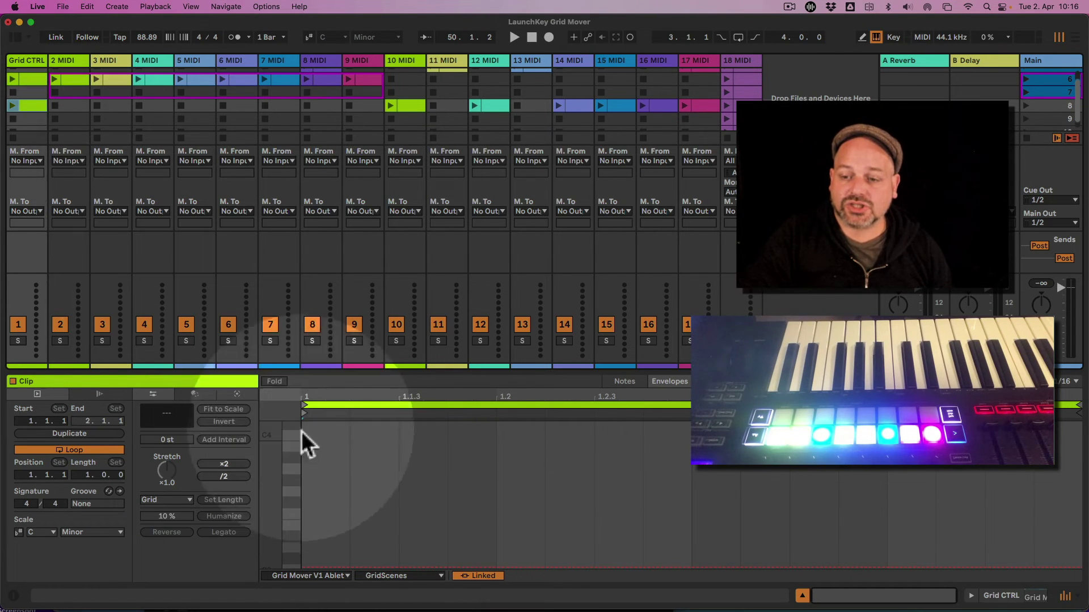
right_click(308, 567)
left_click(372, 327)
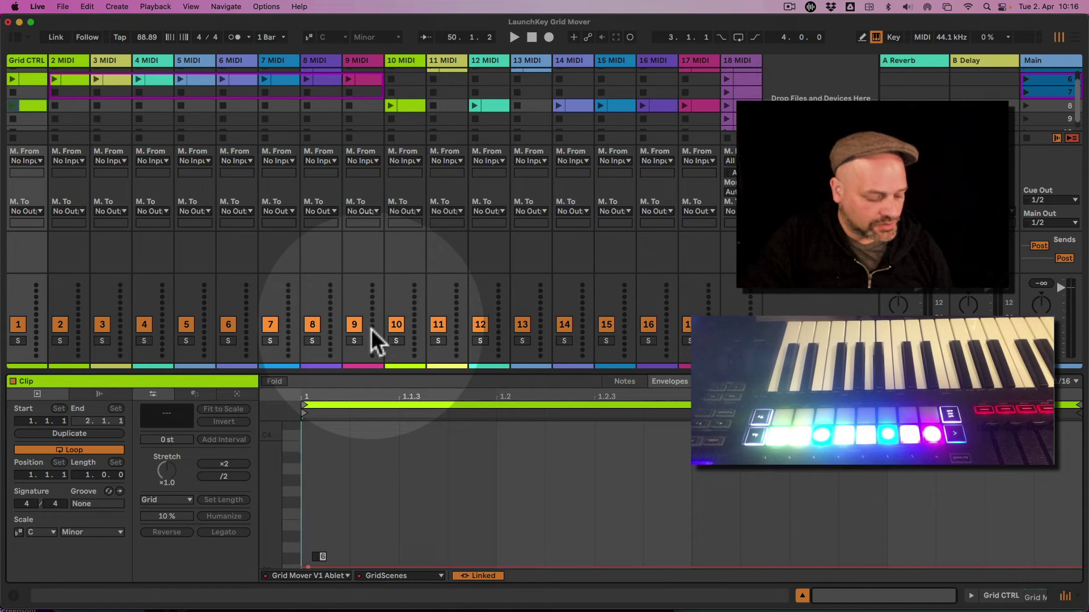
type("8")
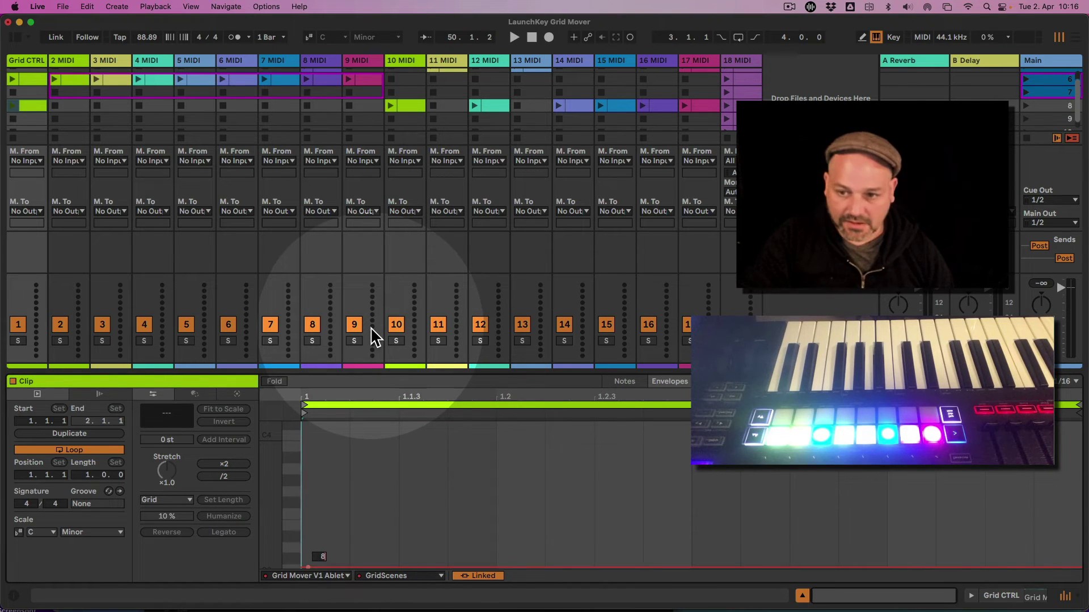
key("Return")
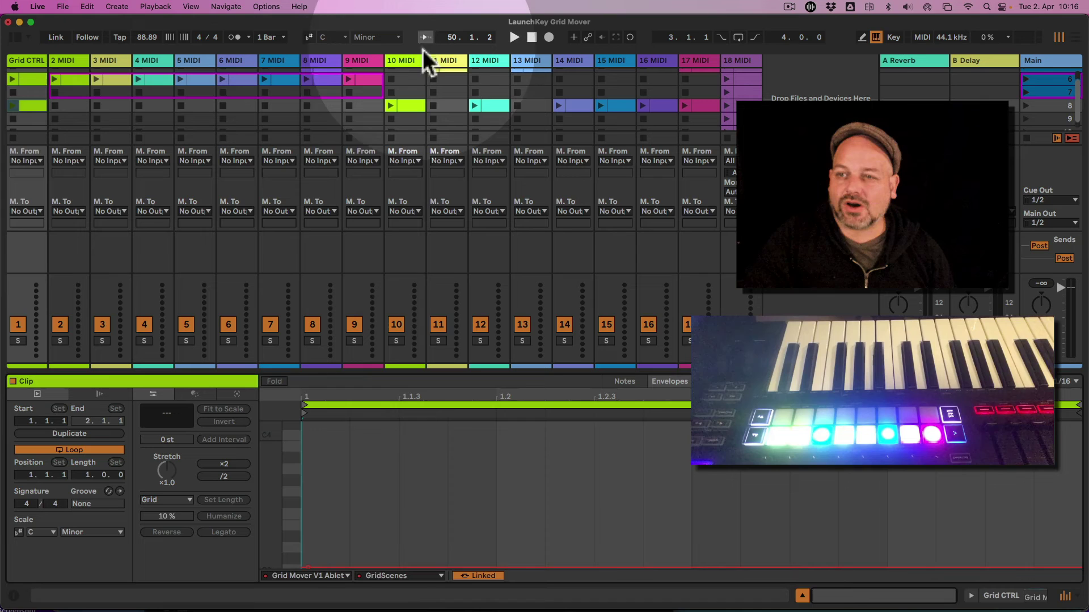
Step: Switch the clip's Grid Mover envelope to GridTracks and set its value to 10
left_click(406, 60)
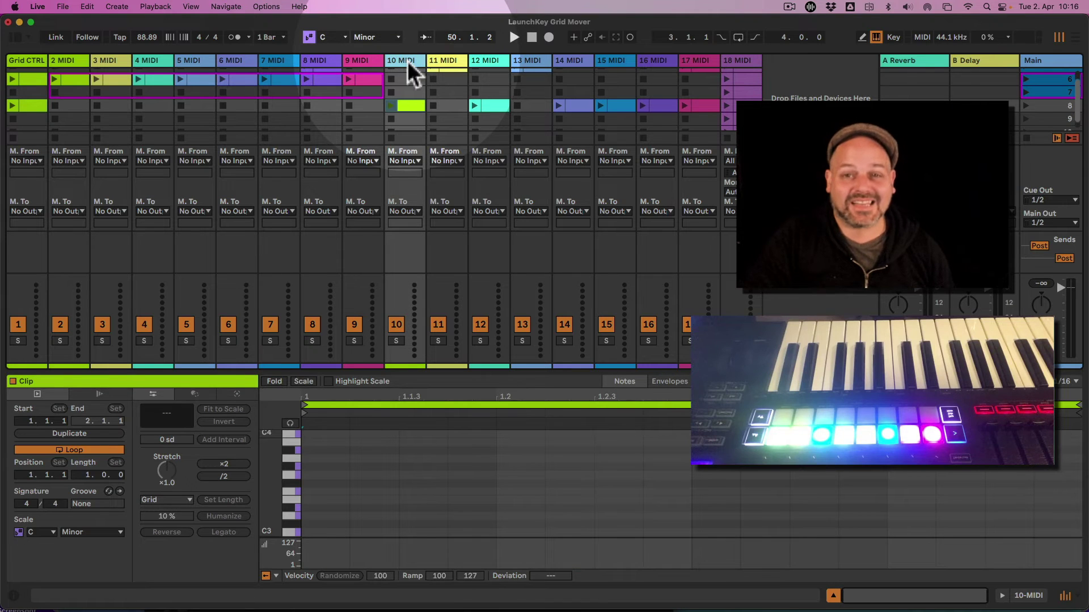
left_click(36, 104)
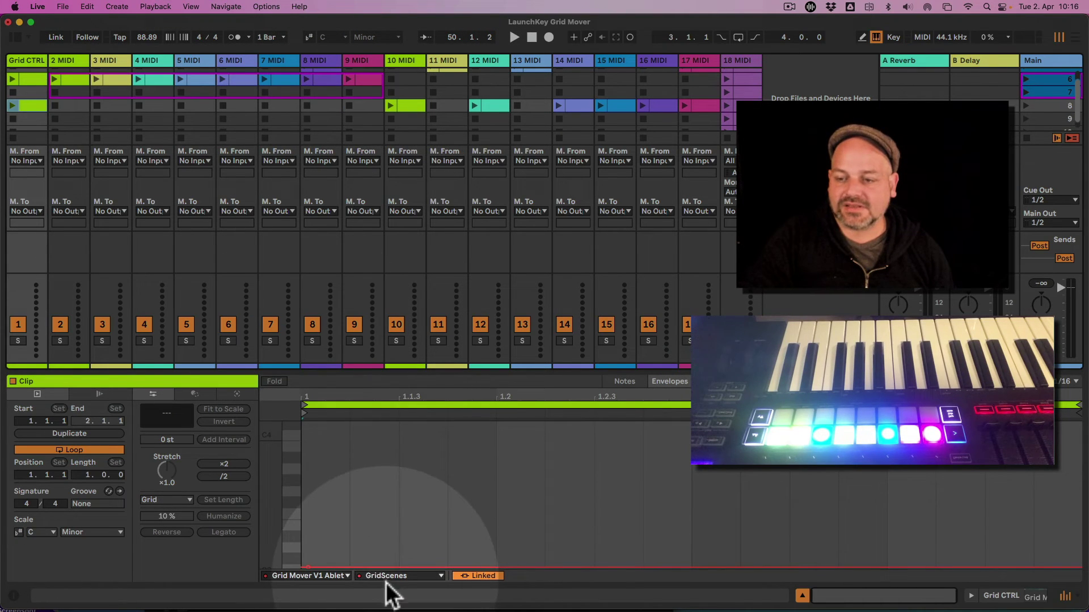
left_click(386, 579)
left_click(404, 542)
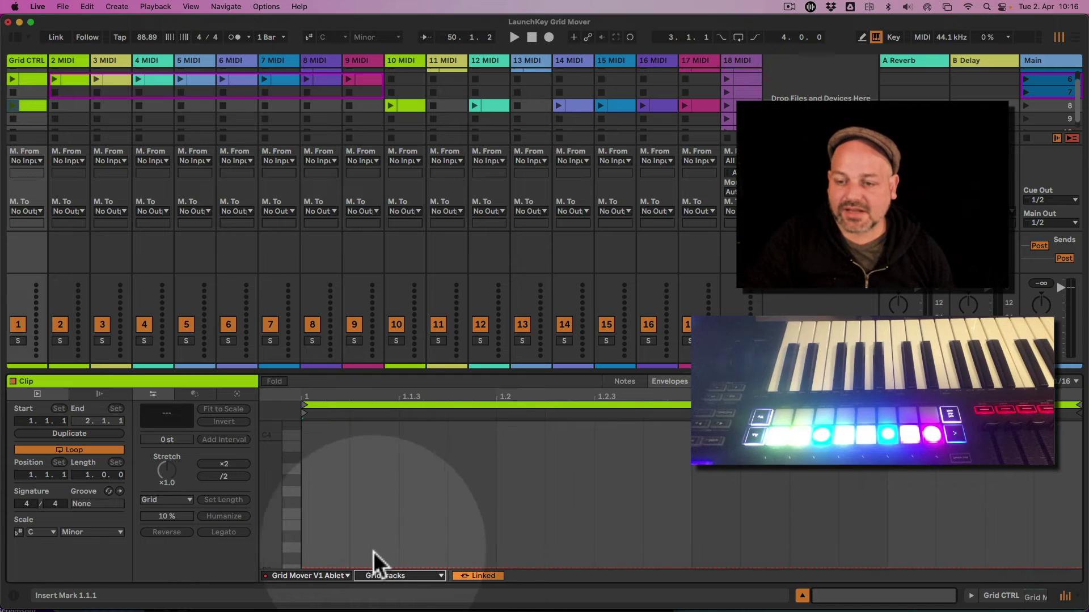
right_click(309, 569)
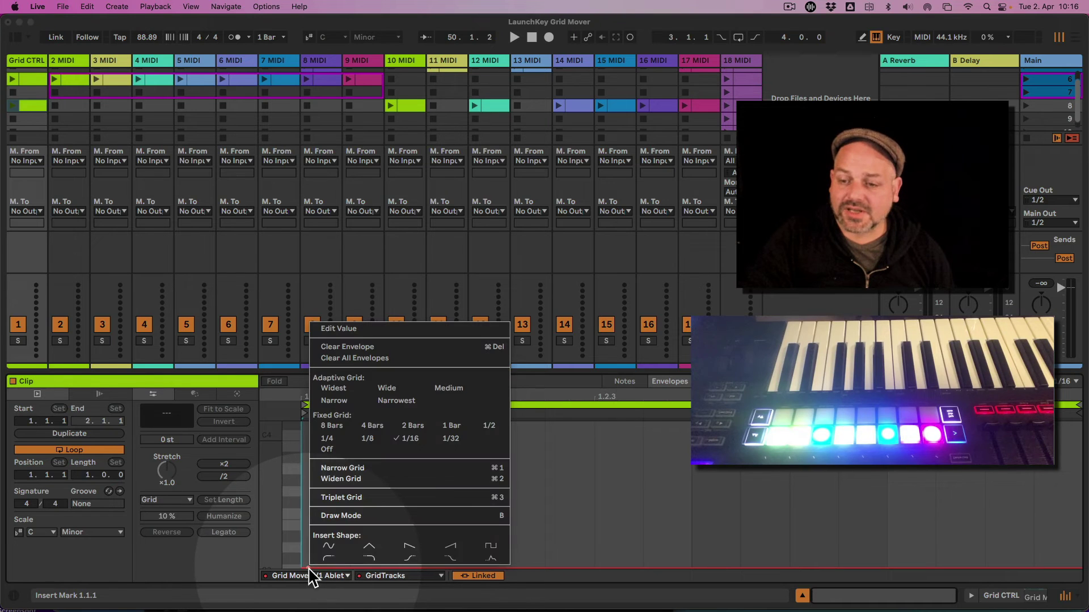
left_click(352, 332)
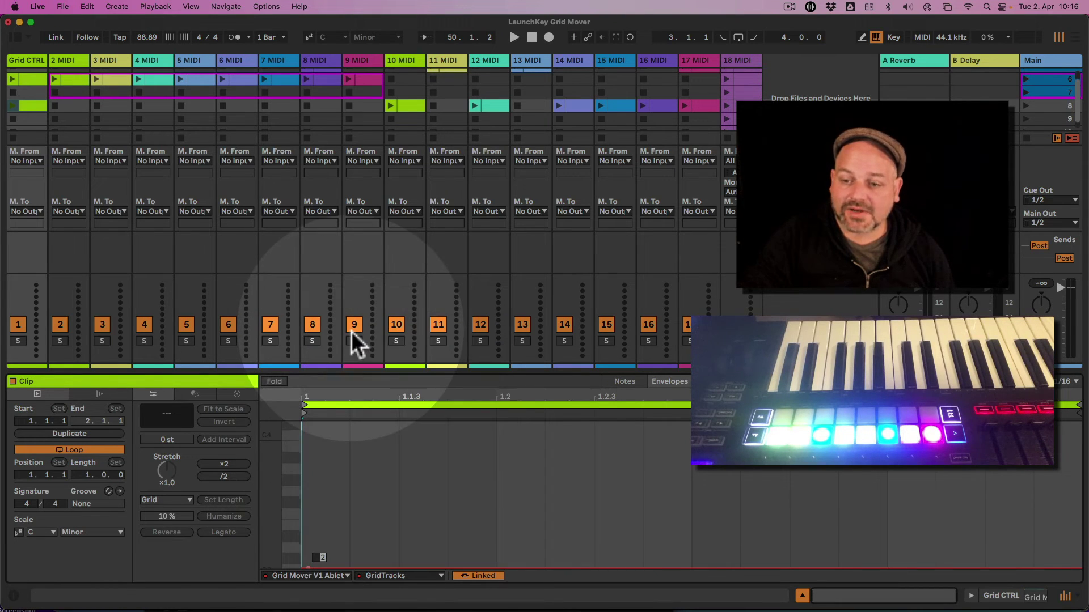
type("10")
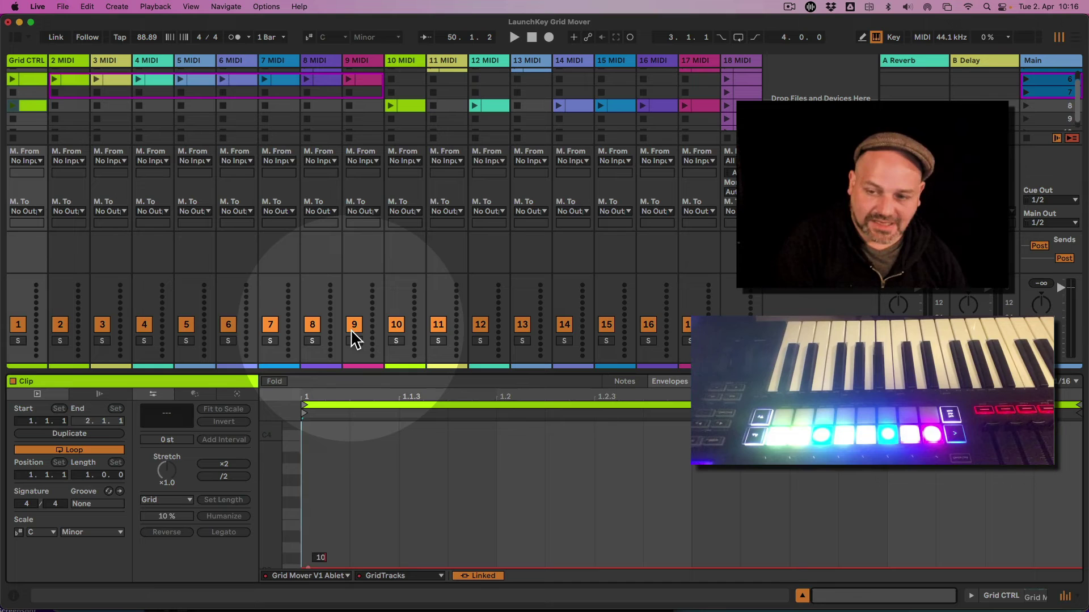
left_click(308, 568)
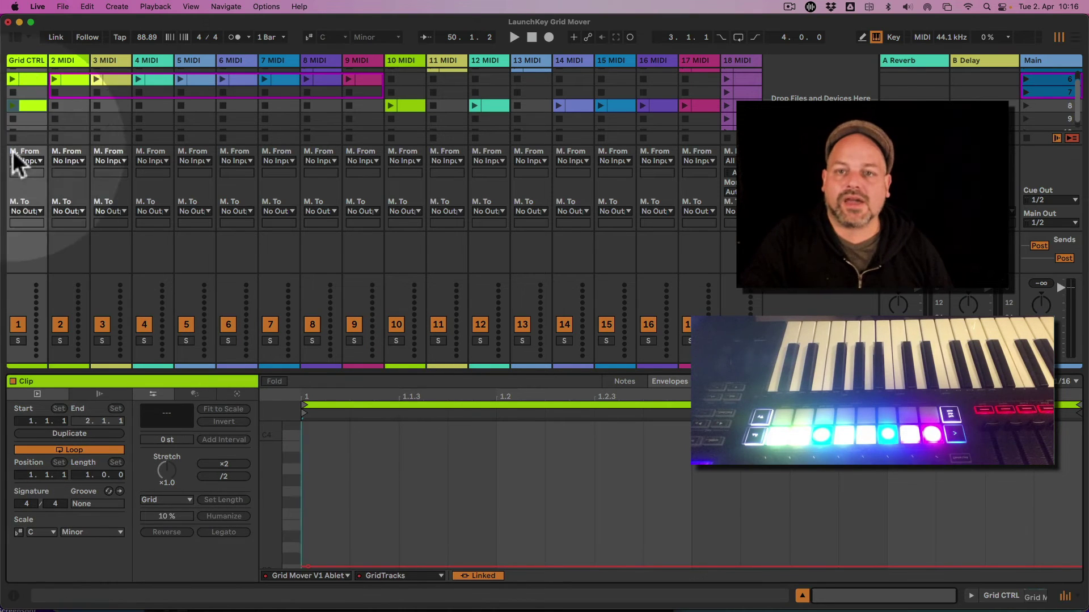
Step: Show the Grid Mover device on Grid CTRL and select the scene 8 and scene 6 dummy clips
left_click(24, 62)
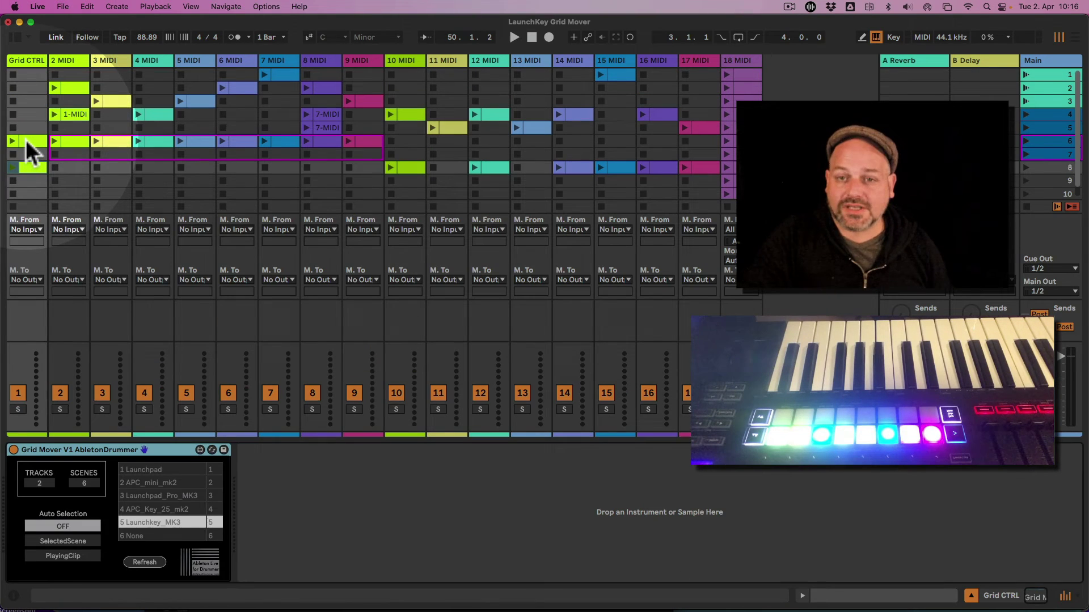
left_click(25, 168)
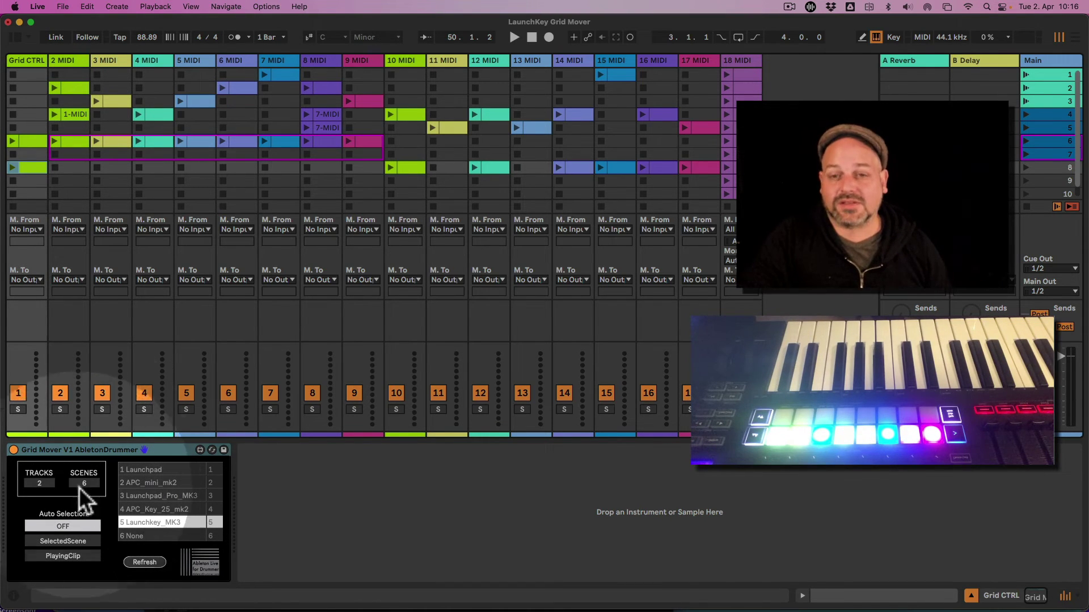
left_click(24, 140)
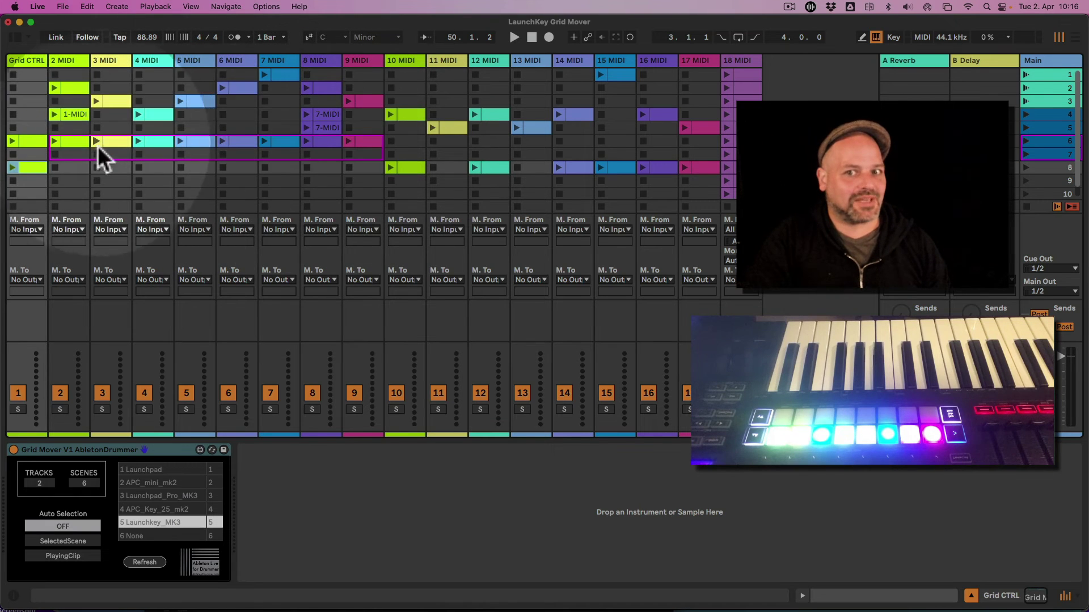
Step: Launch the scene 6 dummy clip, then scene 8, so Grid Mover reads Tracks 10, Scenes 8
left_click(12, 141)
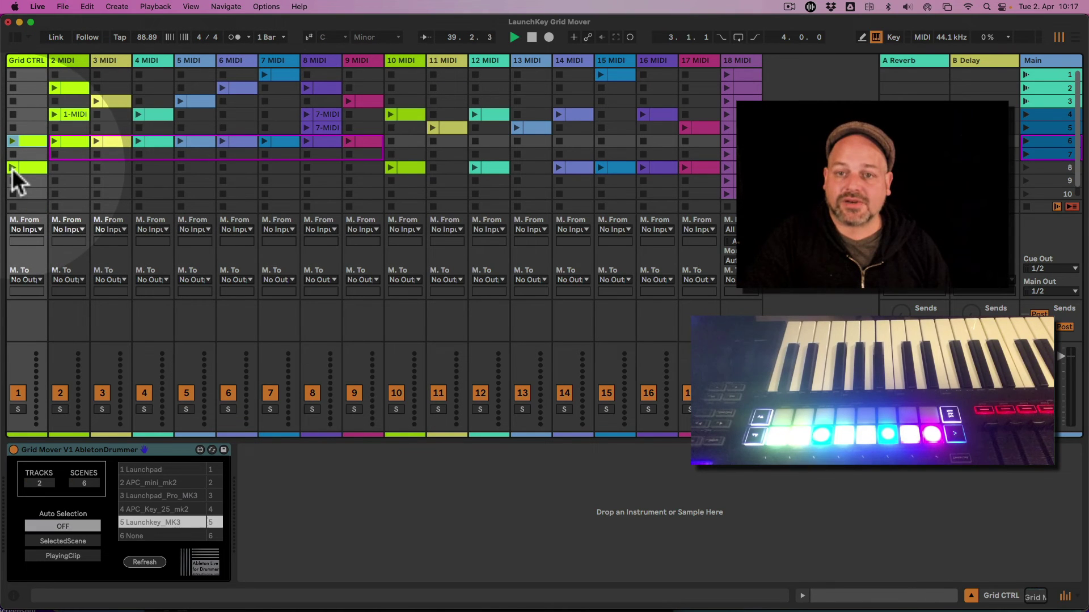
left_click(12, 168)
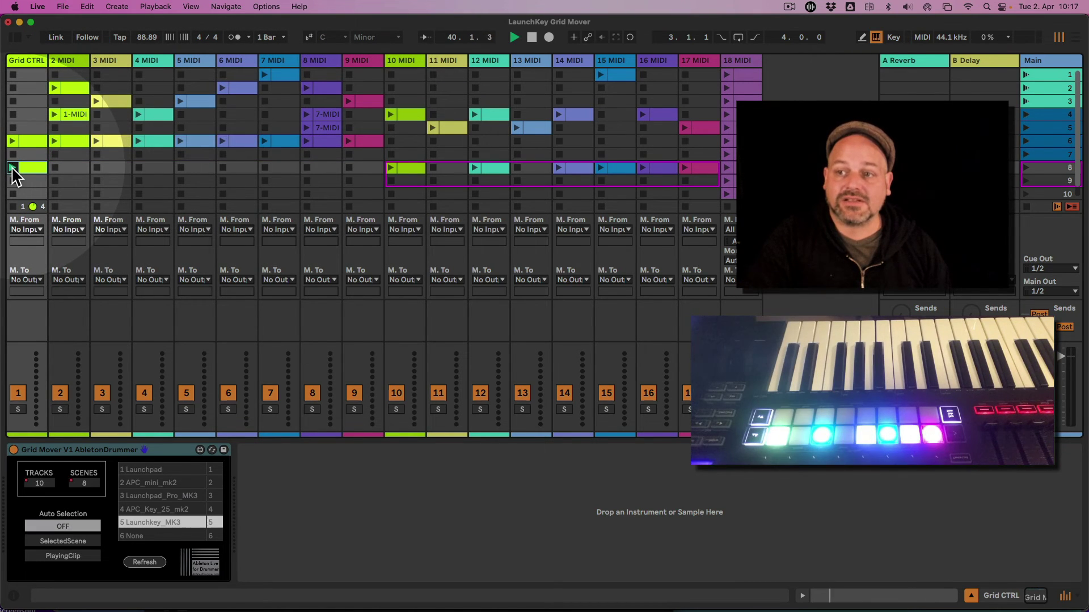
left_click(263, 158)
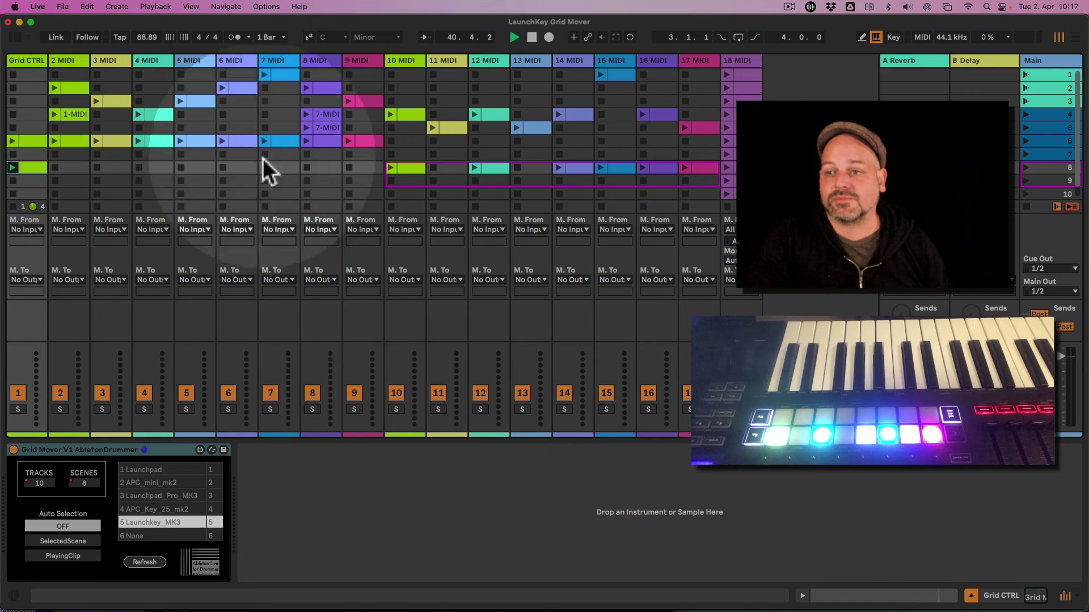